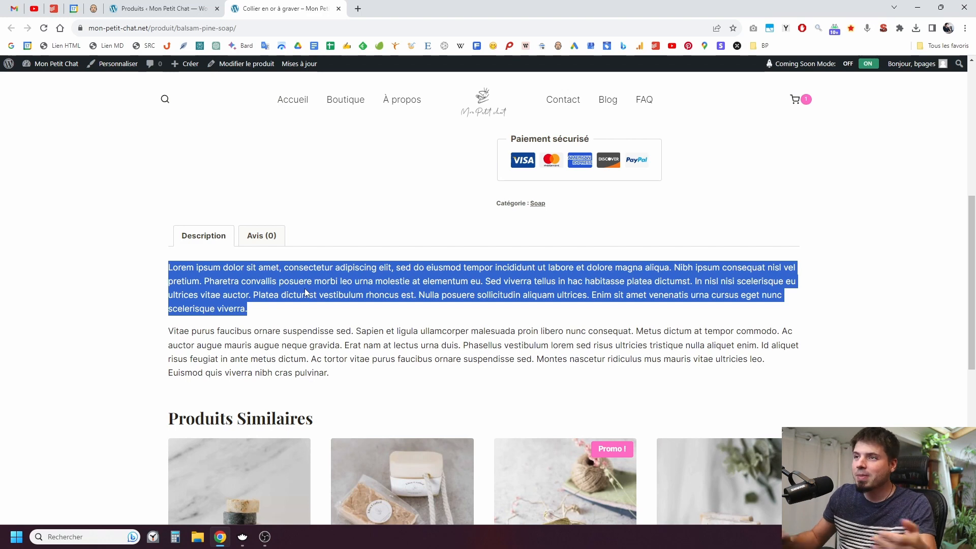
# - Find the Code Snippets extension by searching for "code" among the extensions to add, and install and activate it
pyautogui.click(160, 8)
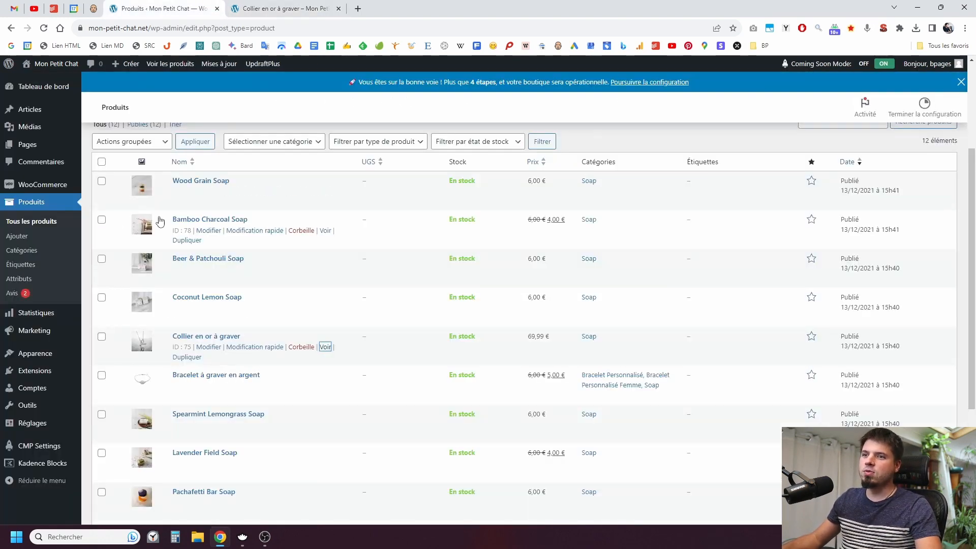
pyautogui.moveTo(49, 374)
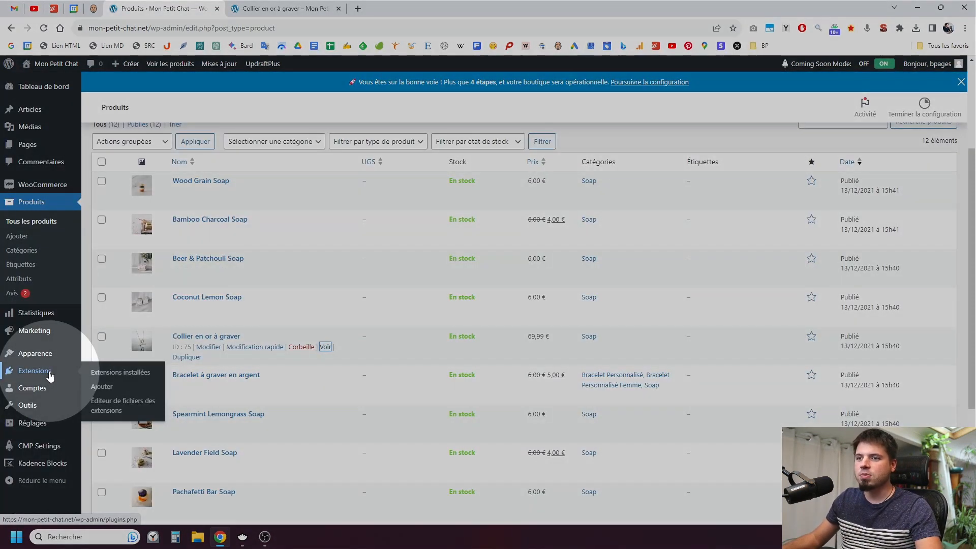
pyautogui.click(101, 387)
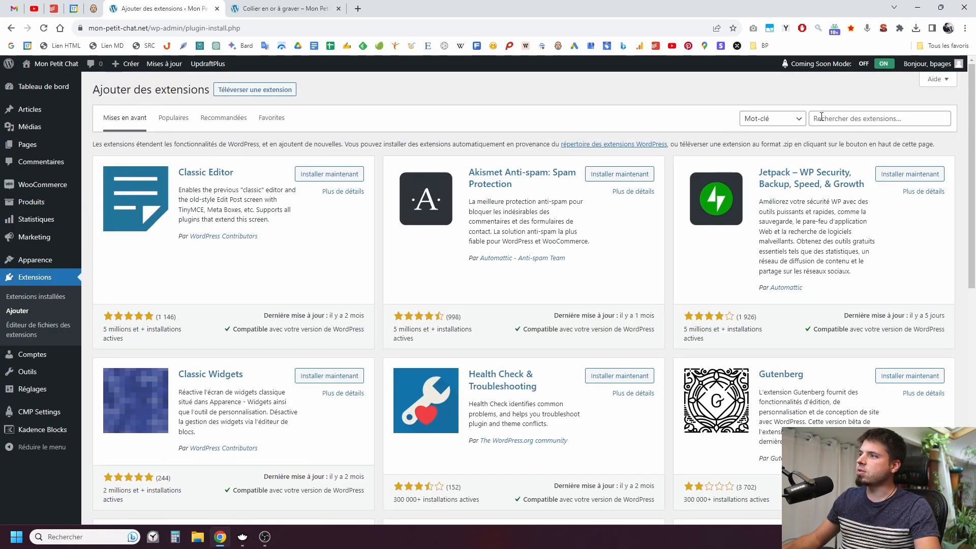
pyautogui.click(822, 117)
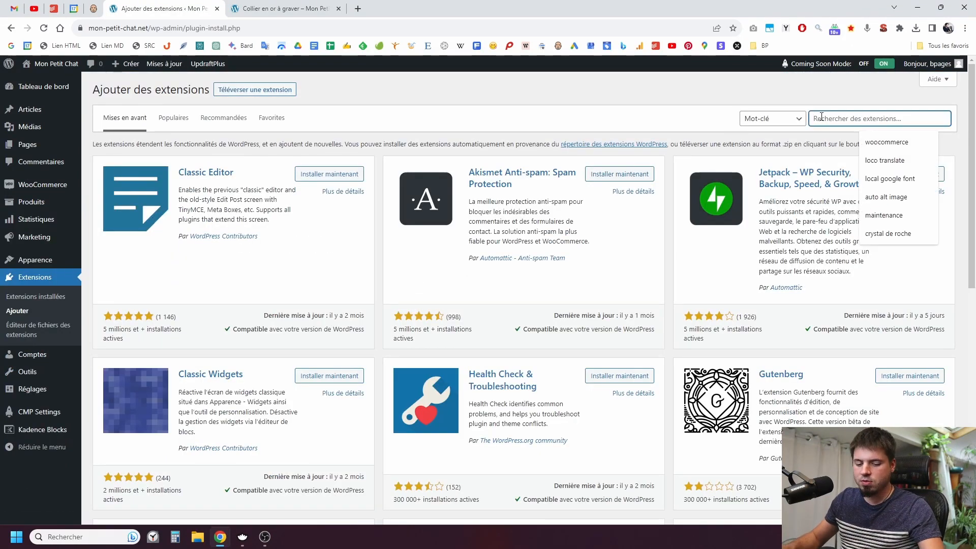
pyautogui.write('code')
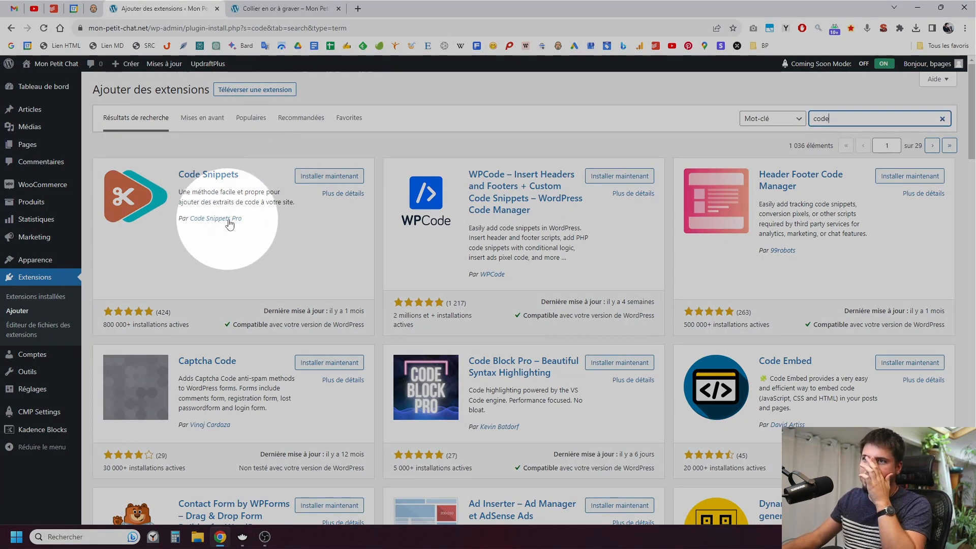
pyautogui.click(329, 176)
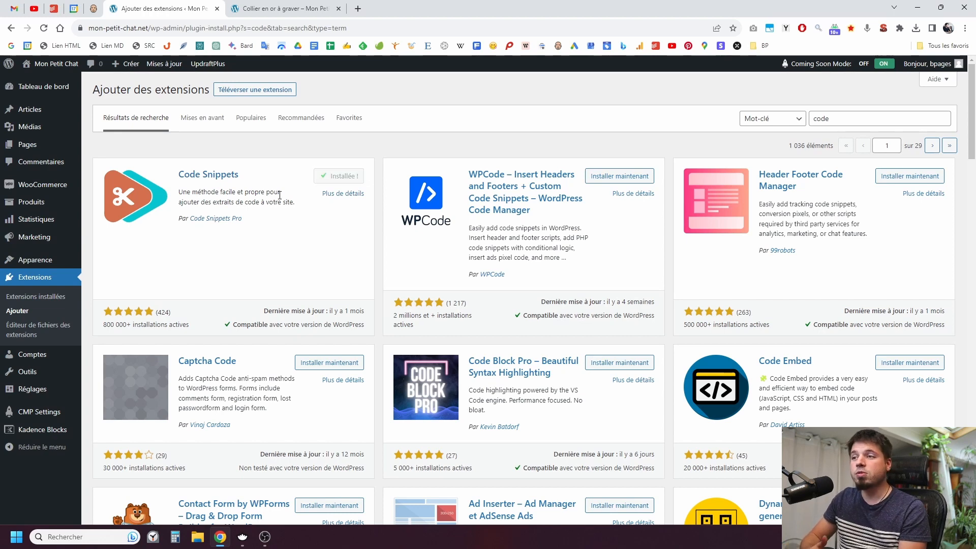
pyautogui.click(342, 178)
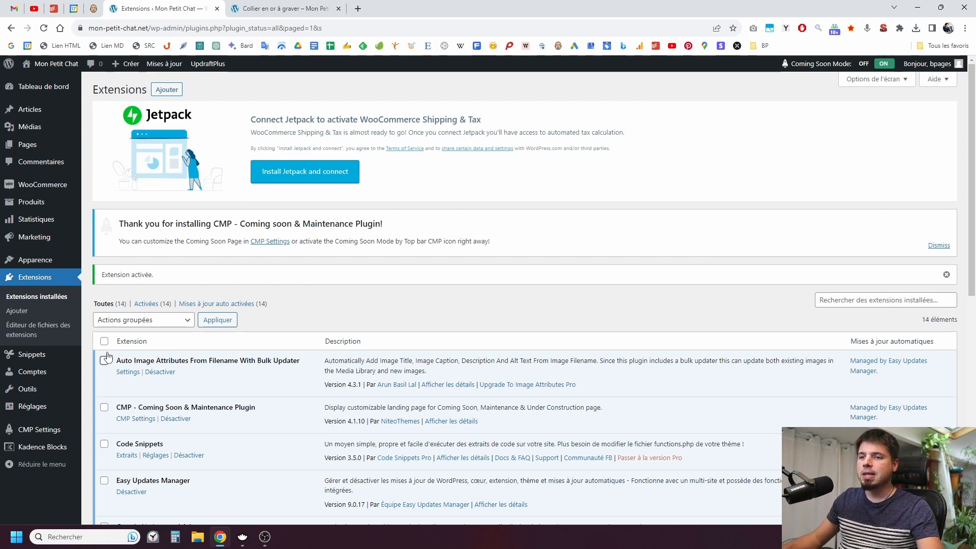
# - Start a new snippet and title it "Activation Gutenberg dans WooCommerce"
pyautogui.moveTo(20, 359)
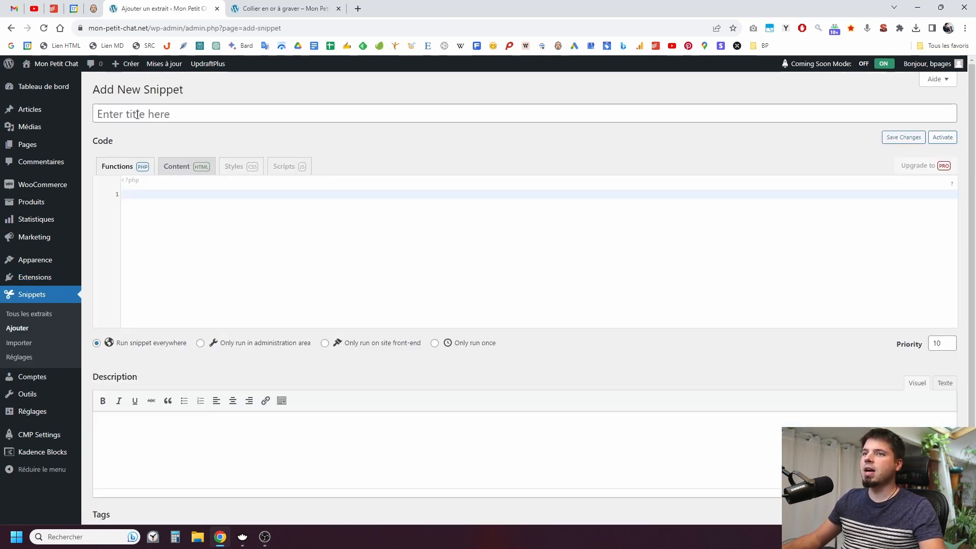
pyautogui.click(140, 114)
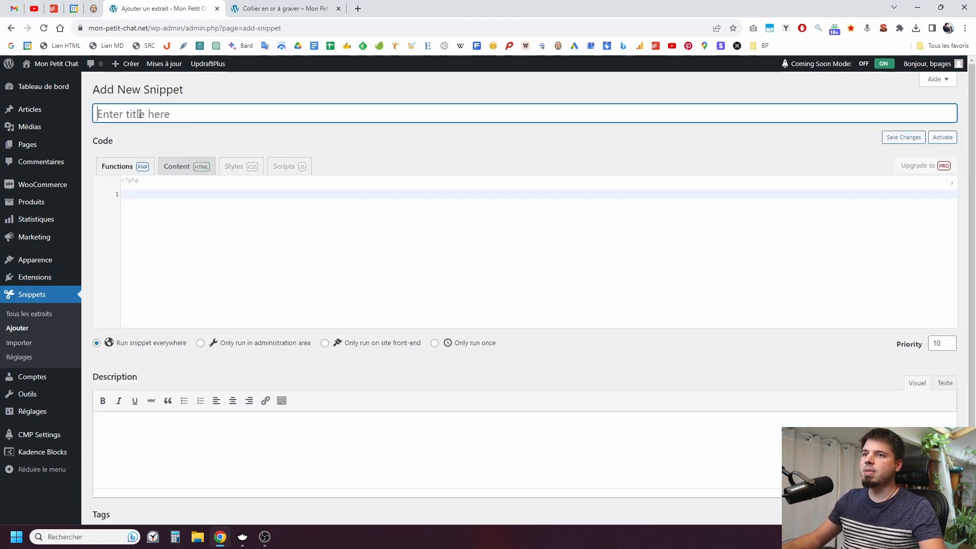
pyautogui.write('Ac')
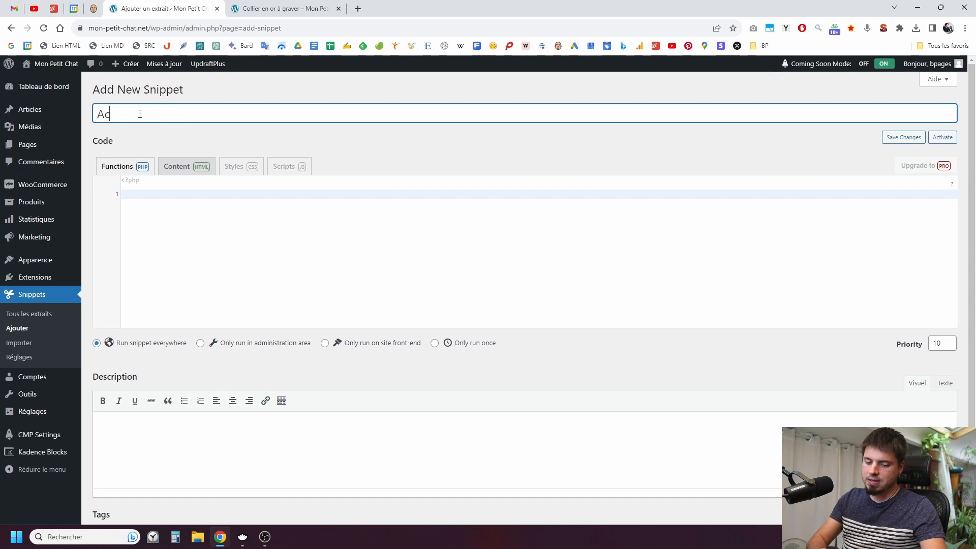
pyautogui.write('tivation G')
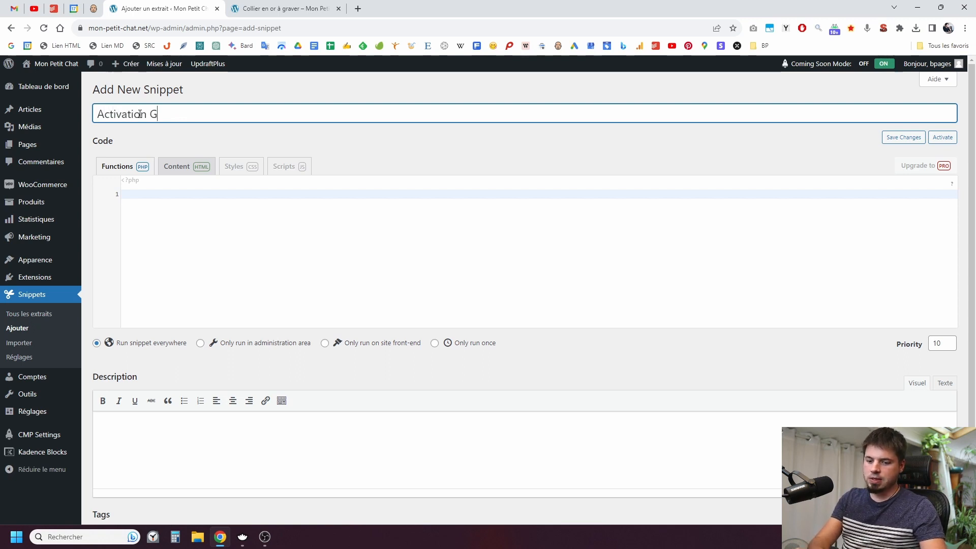
pyautogui.write('utenberg dan')
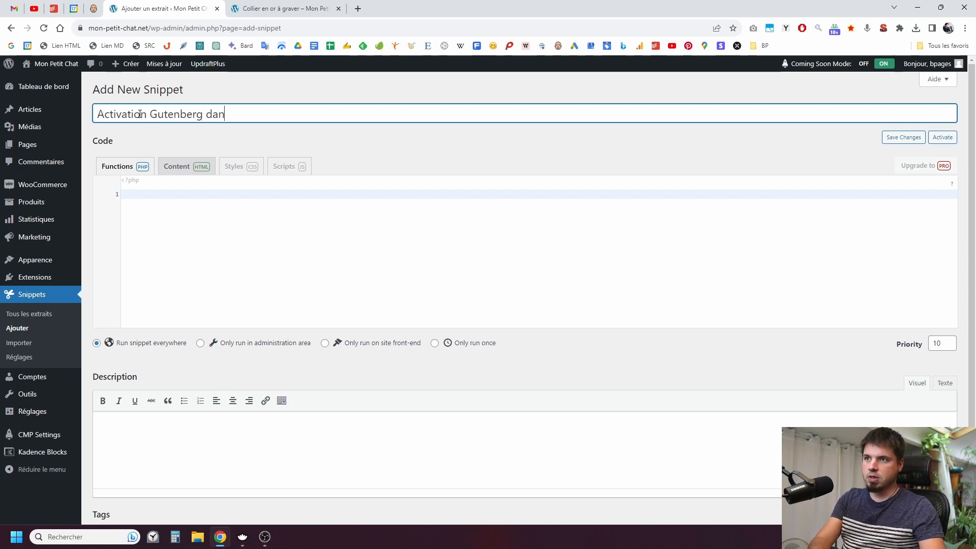
pyautogui.write('s WoOCom')
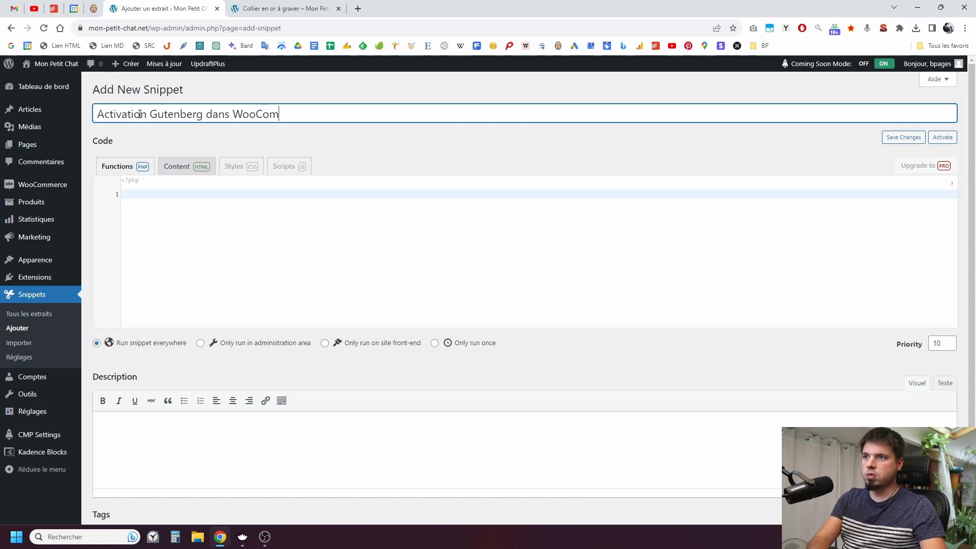
pyautogui.write('merce')
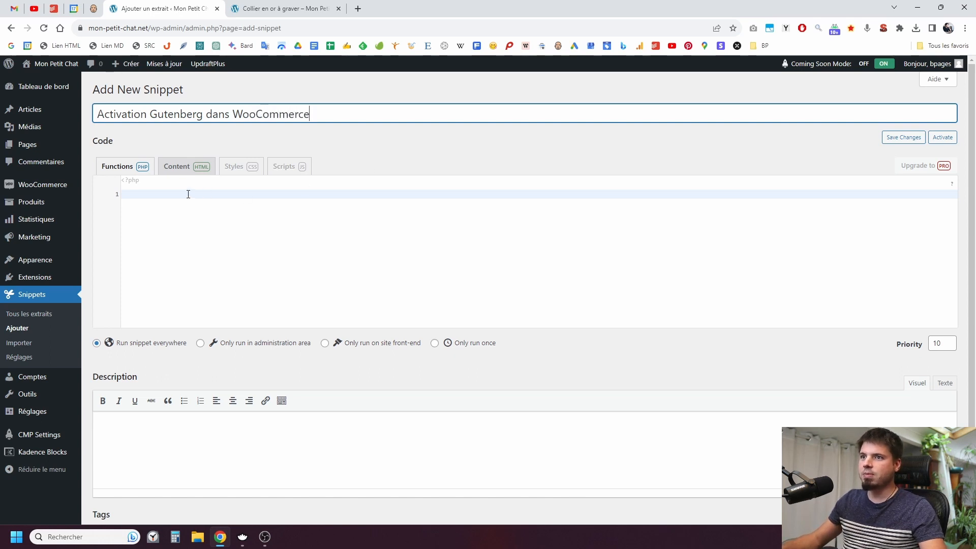
# - Copy the activer_gutenberg_pour_produits function and its add_filter line from the other open application into the snippet's PHP code
pyautogui.click(188, 195)
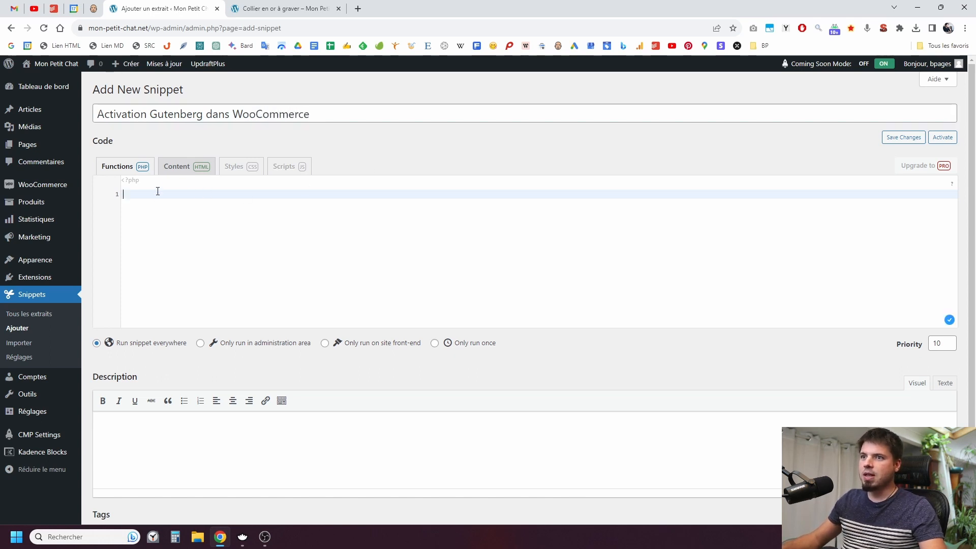
pyautogui.click(243, 537)
pyautogui.moveTo(719, 164); pyautogui.dragTo(240, 51)
pyautogui.hotkey('ctrl', 'c')
pyautogui.click(916, 8)
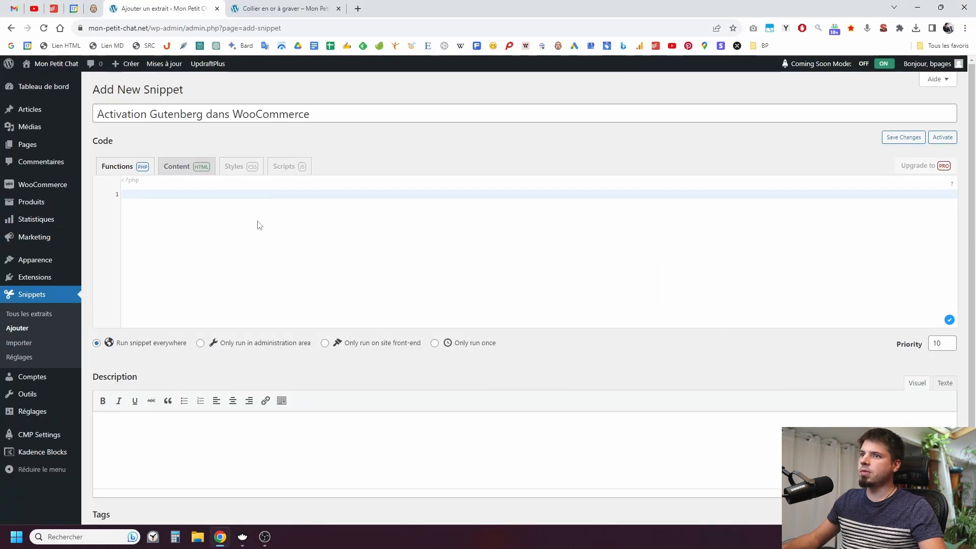
pyautogui.click(253, 222)
pyautogui.hotkey('ctrl', 'v')
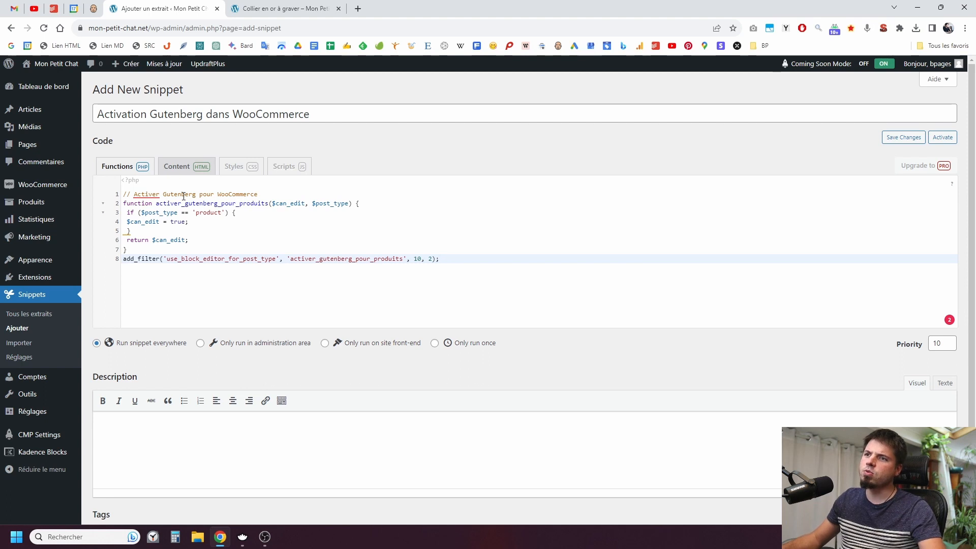
# - Save and activate the Gutenberg snippet
pyautogui.hotkey('ctrl', 's')
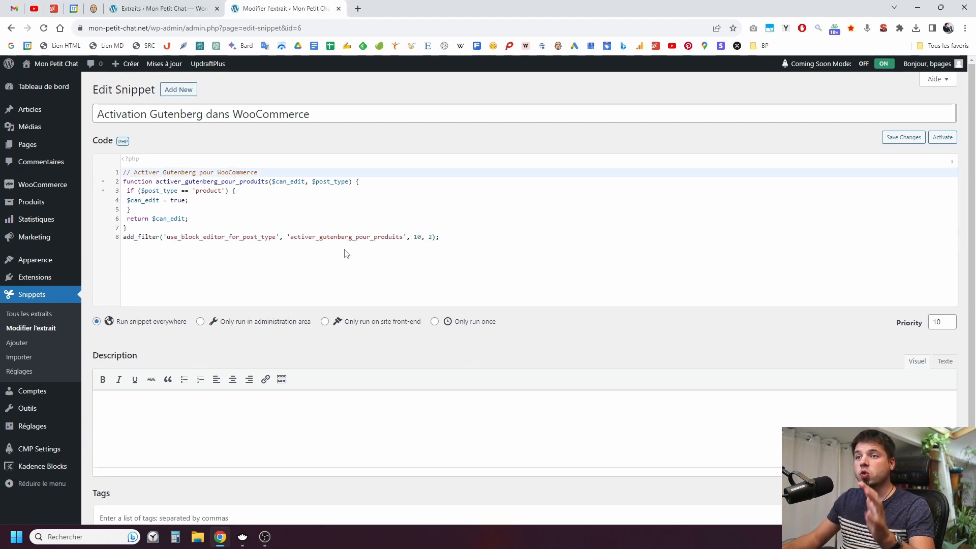
pyautogui.scroll(-2, 354, 239)
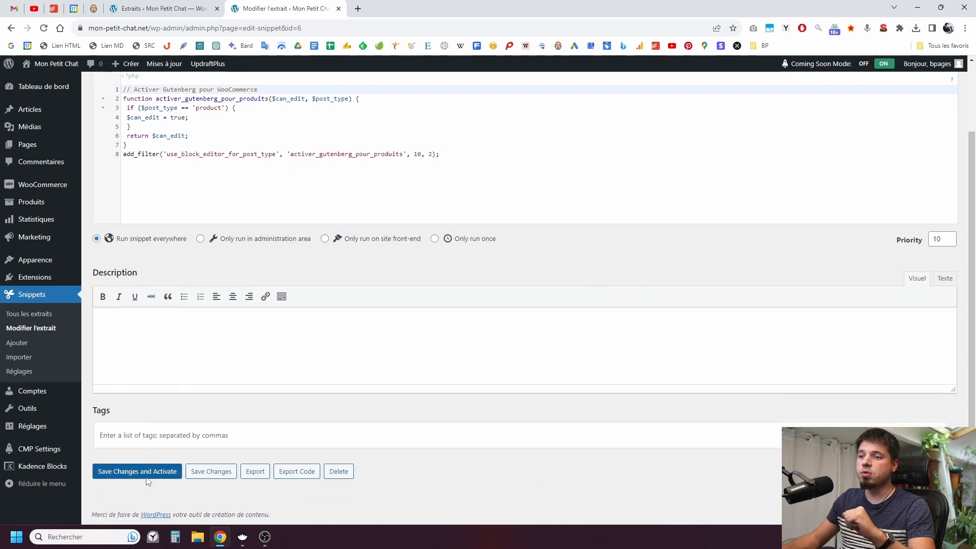
pyautogui.click(147, 478)
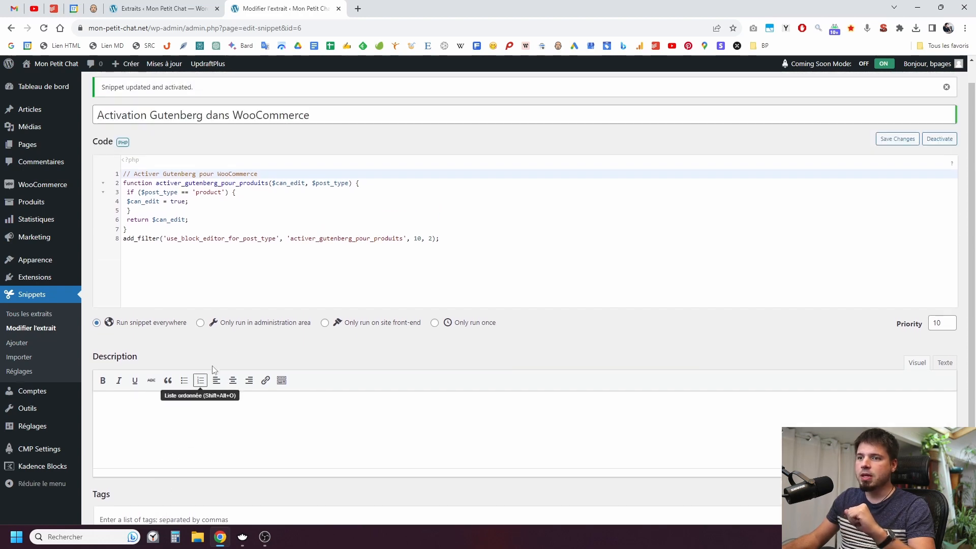
# - Close the extra snippets browser tab and open the list of all snippets
pyautogui.click(204, 8)
pyautogui.click(217, 8)
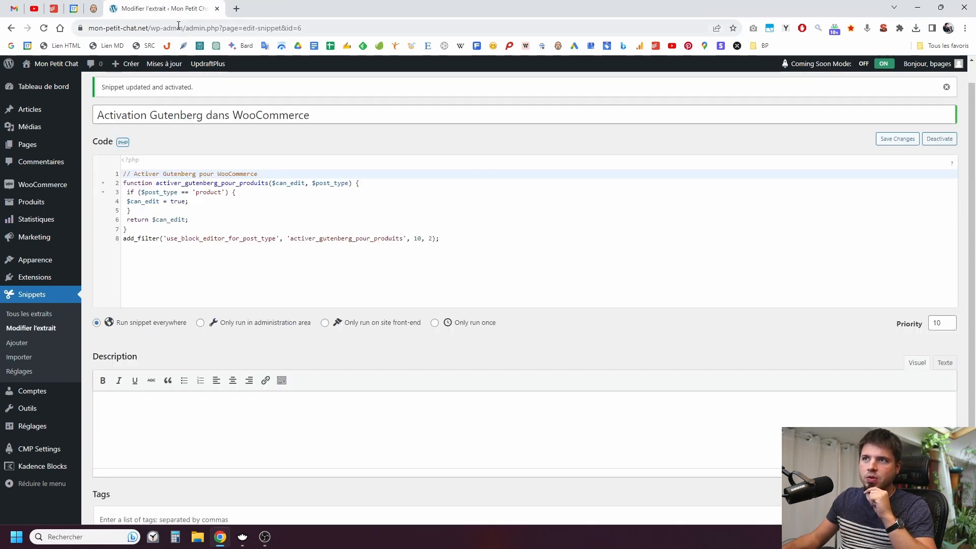
pyautogui.click(39, 316)
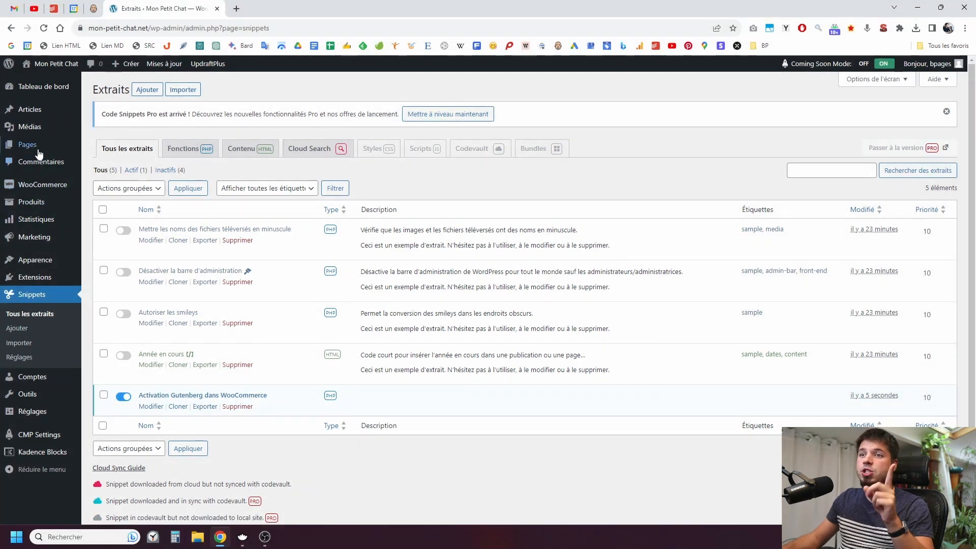
# - Open the product "Collier en or à graver" for editing from the product list
pyautogui.click(40, 202)
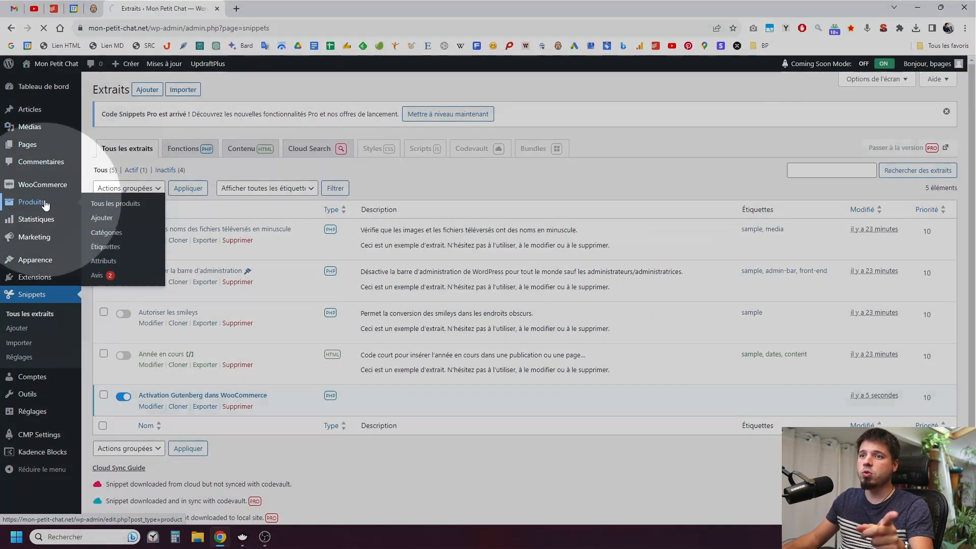
pyautogui.scroll(-1, 178, 286)
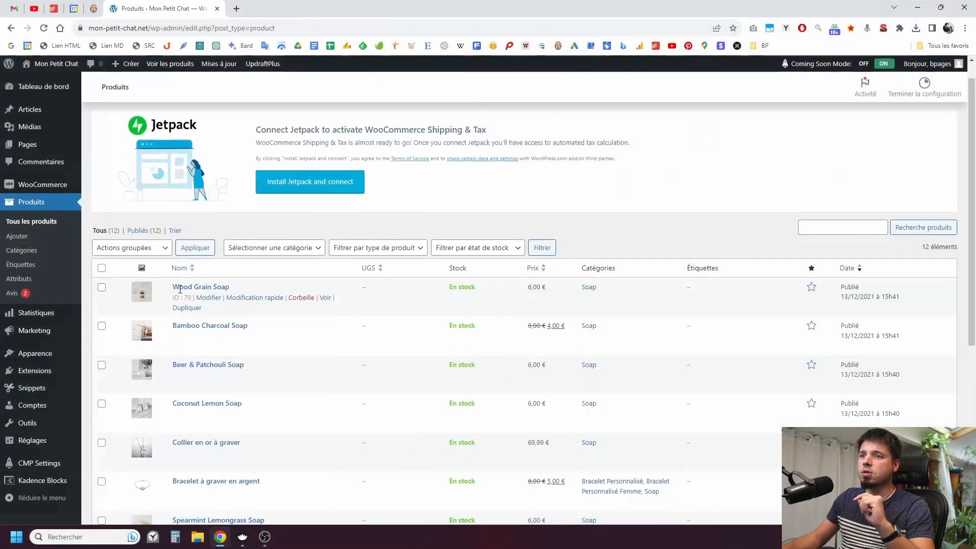
pyautogui.scroll(-2, 239, 269)
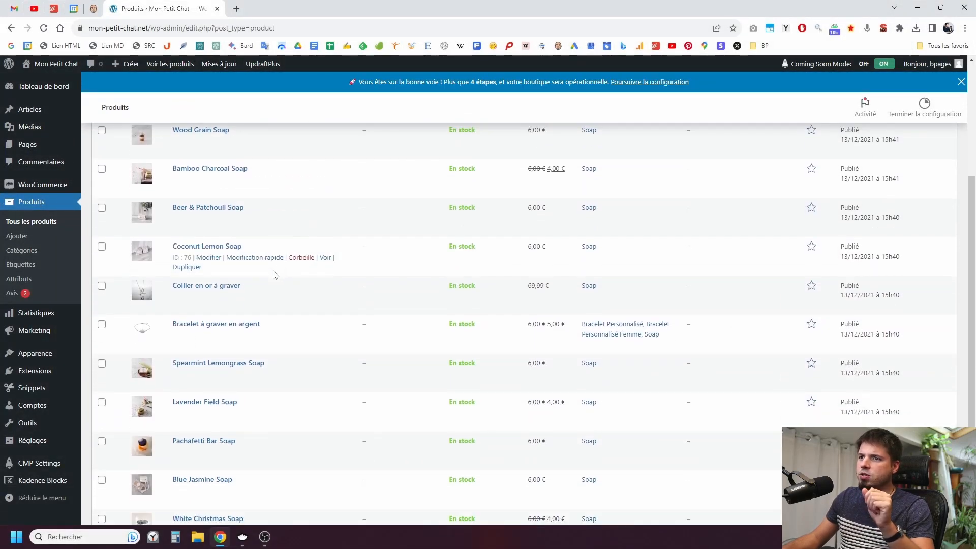
pyautogui.scroll(-1, 274, 274)
pyautogui.click(211, 235)
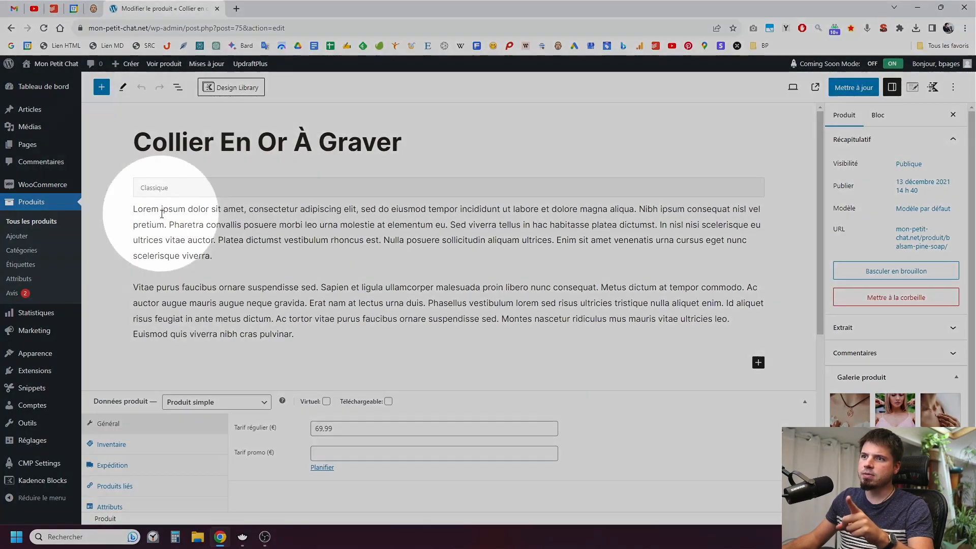
# - Convert the product's classic description into blocks and delete both lorem ipsum paragraph blocks
pyautogui.click(209, 199)
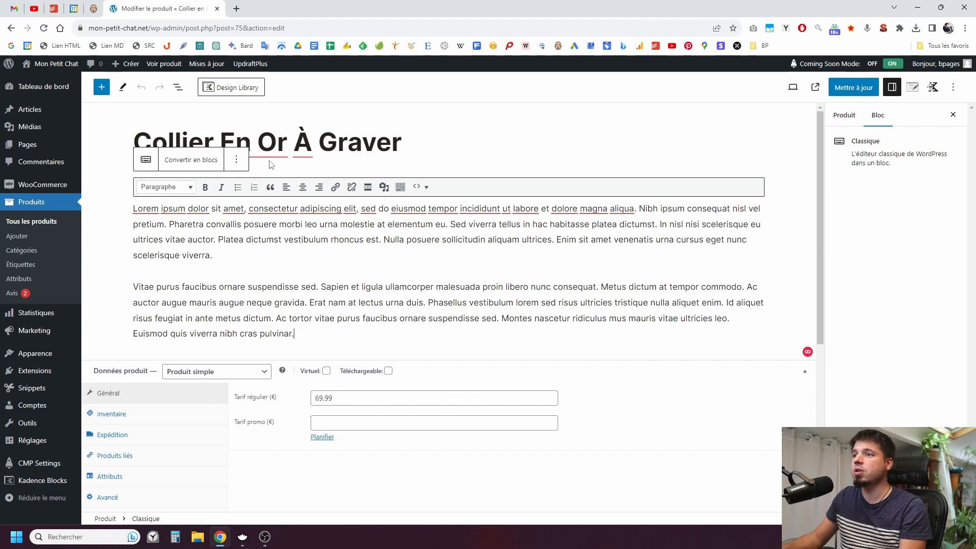
pyautogui.click(189, 161)
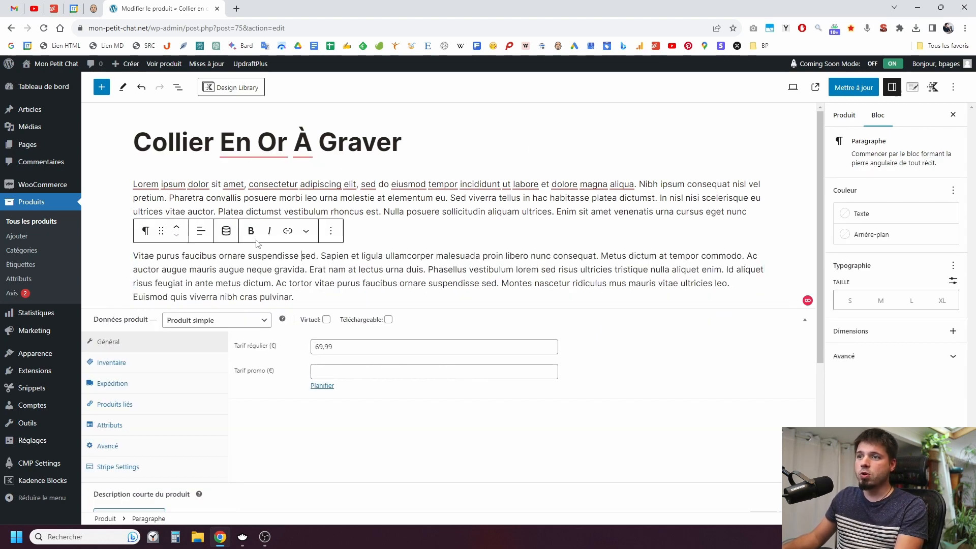
pyautogui.click(312, 255)
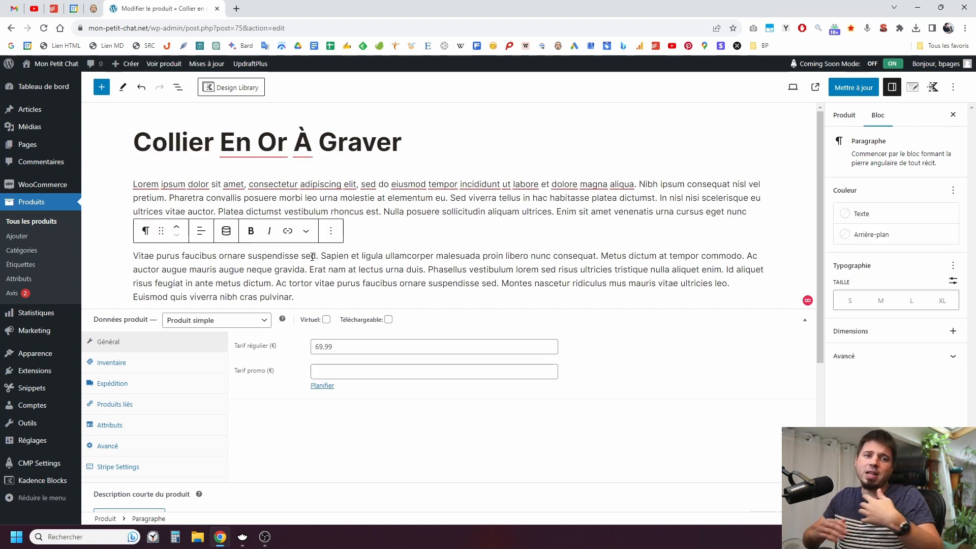
pyautogui.click(331, 231)
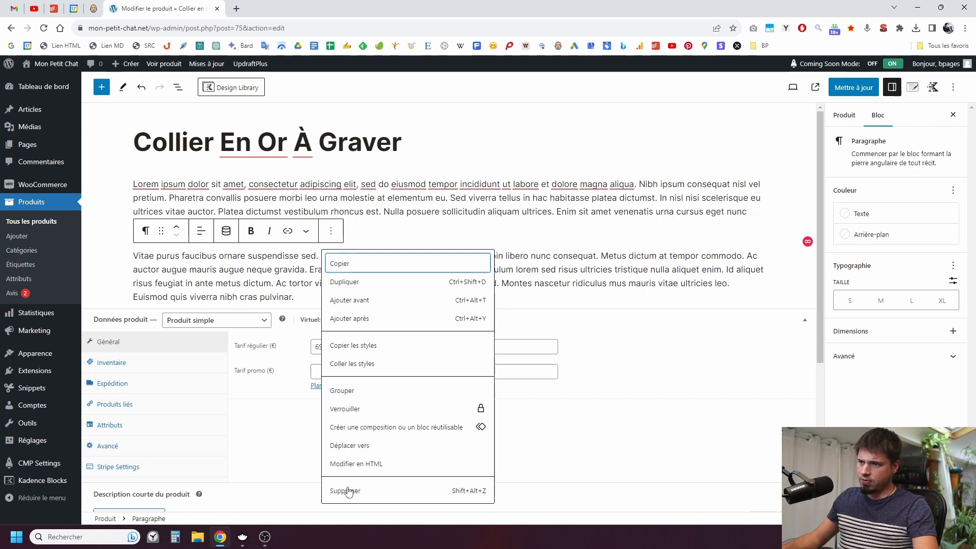
pyautogui.click(346, 489)
pyautogui.click(300, 159)
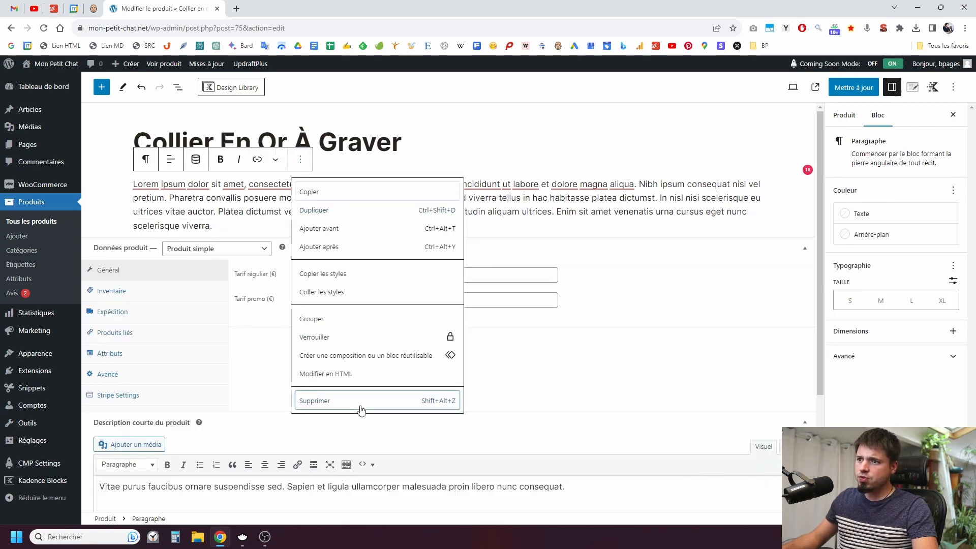
pyautogui.click(360, 404)
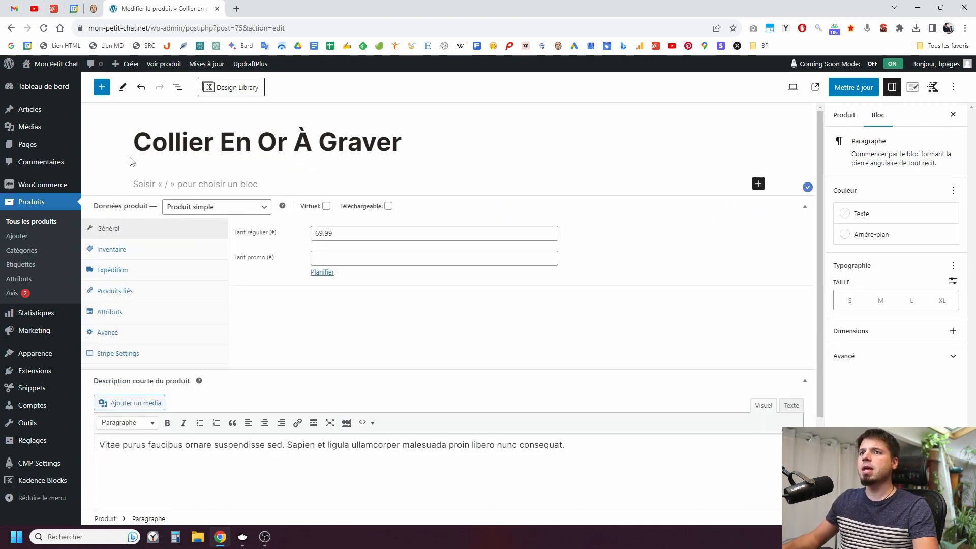
# - Search for "colonne" and insert a Colonnes block with two equal columns into the product description
pyautogui.click(101, 89)
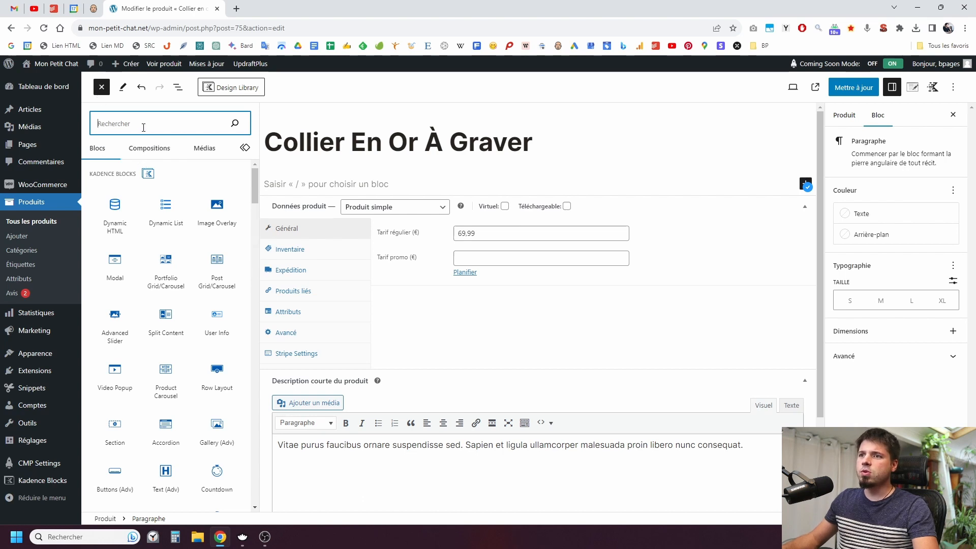
pyautogui.write('colo')
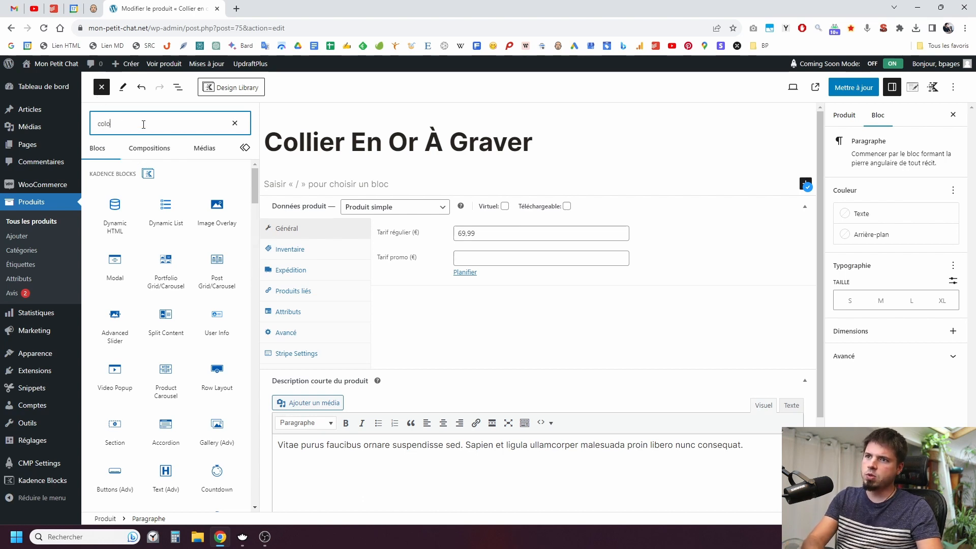
pyautogui.write('nne')
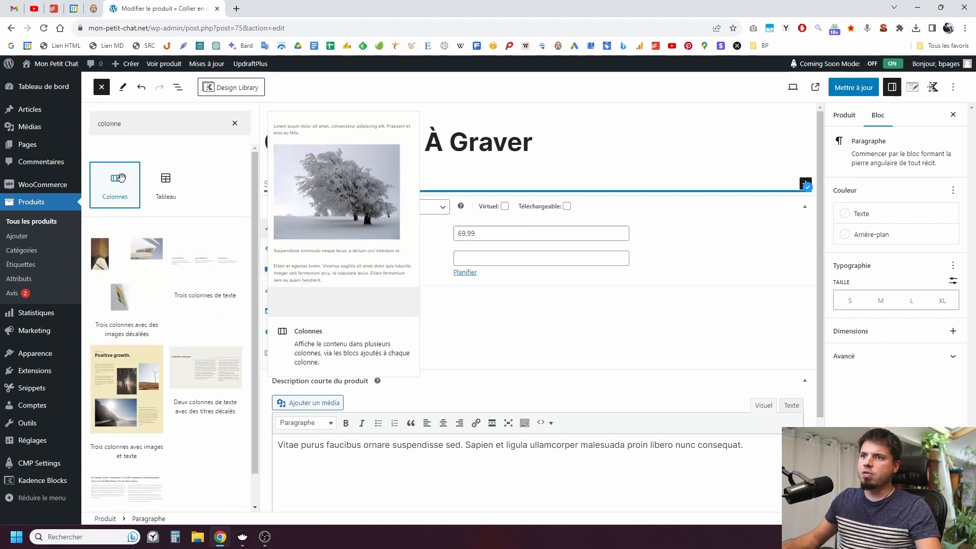
pyautogui.click(121, 177)
pyautogui.click(207, 252)
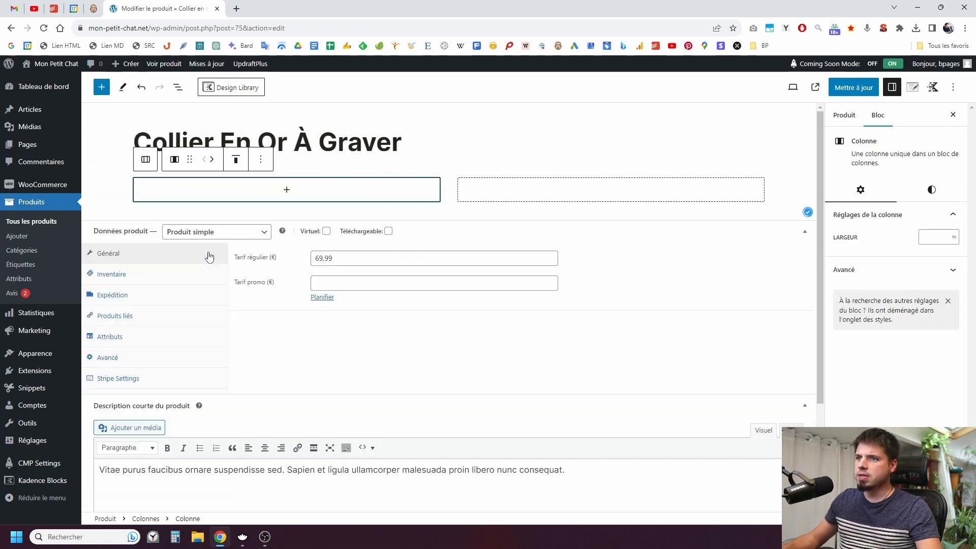
# - Add an image block to the first column using the media library photo of layered gold necklaces on black marble
pyautogui.click(311, 189)
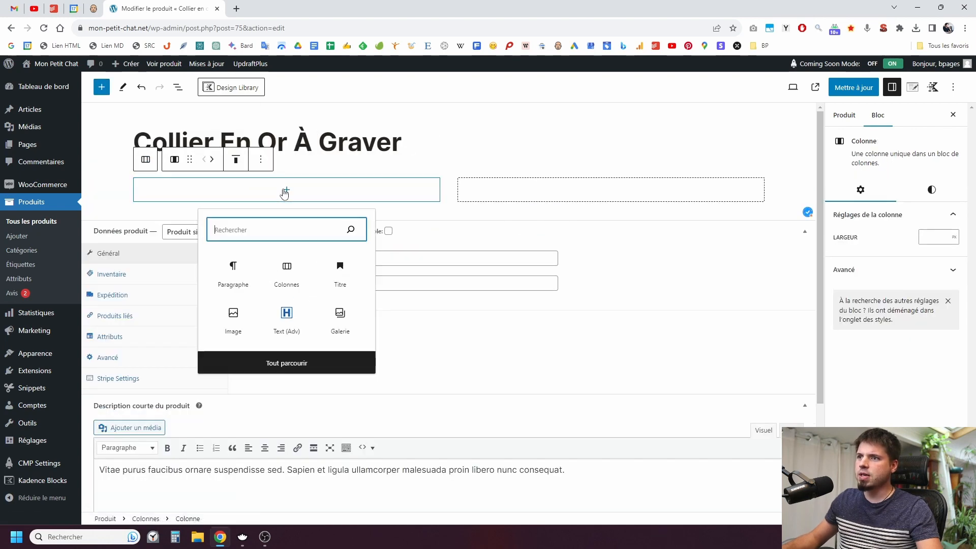
pyautogui.click(239, 319)
pyautogui.click(204, 254)
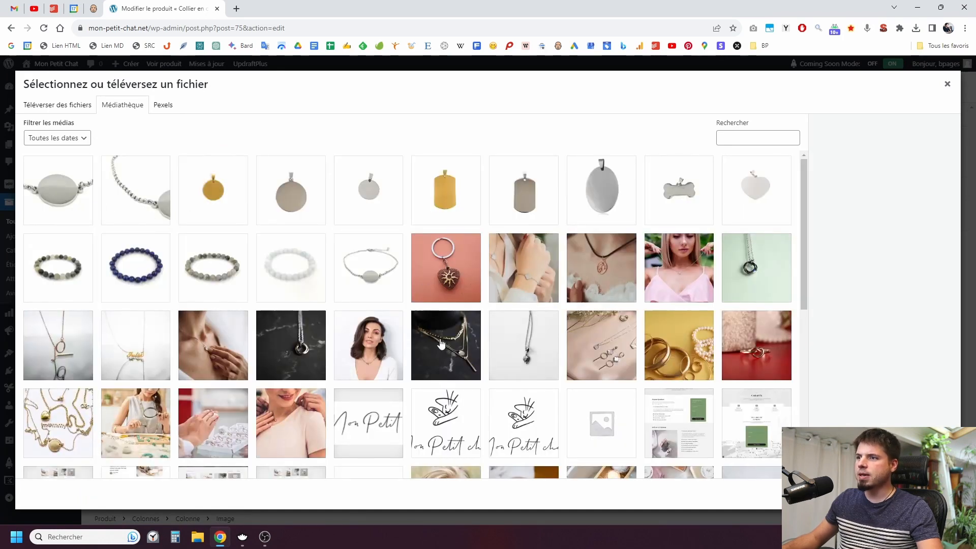
pyautogui.click(441, 344)
pyautogui.click(927, 495)
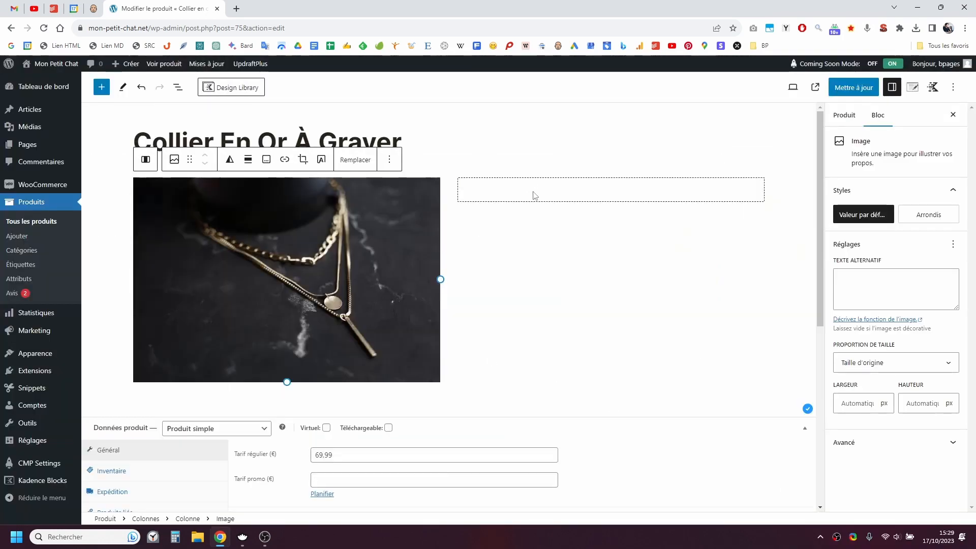
# - Add a heading block reading "Un Or De Qualité Irréprochable" to the second column
pyautogui.click(589, 198)
pyautogui.click(558, 318)
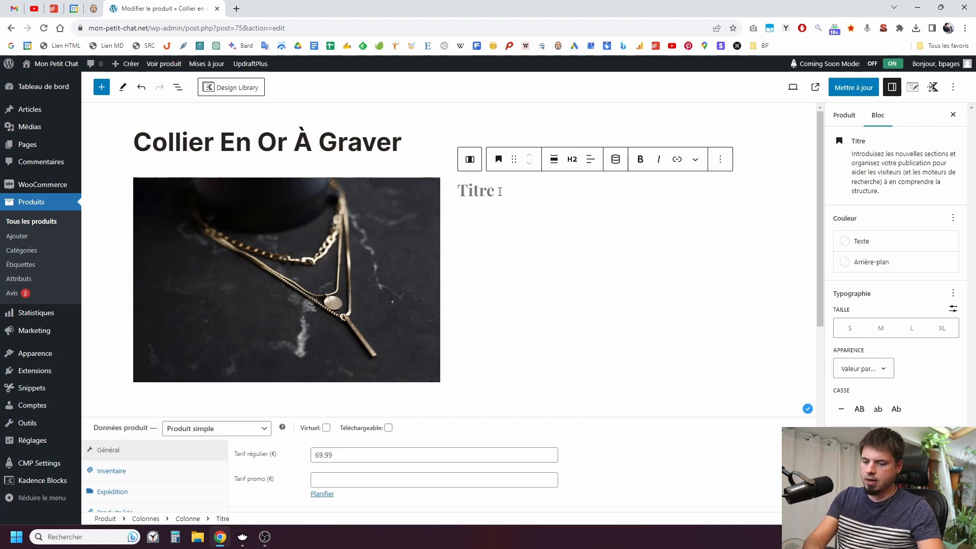
pyautogui.write('Un Or')
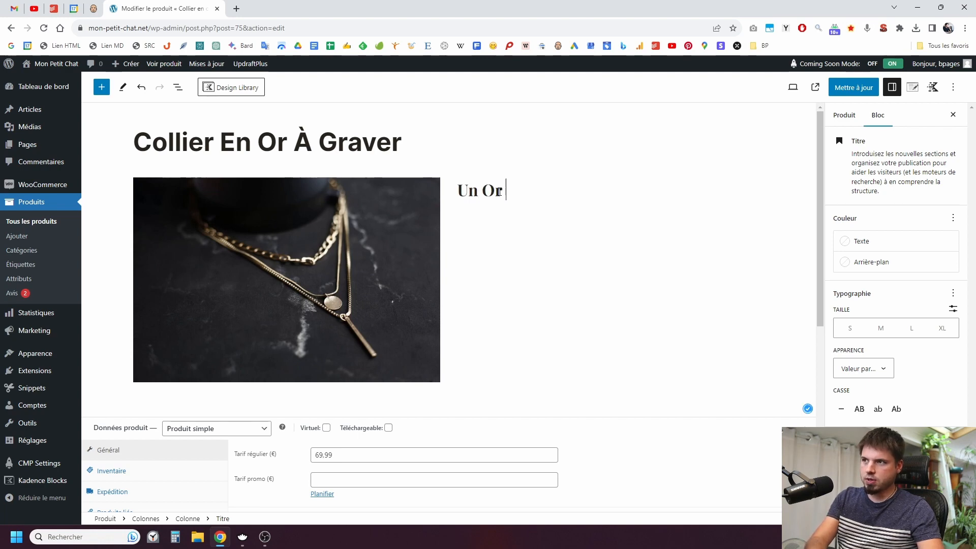
pyautogui.write(' De Qualité ')
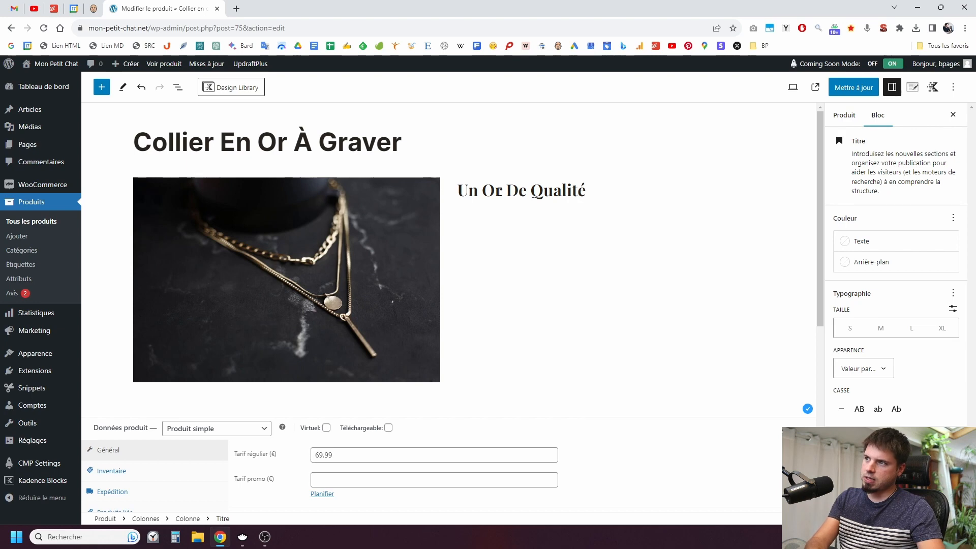
pyautogui.write('Irréprochable')
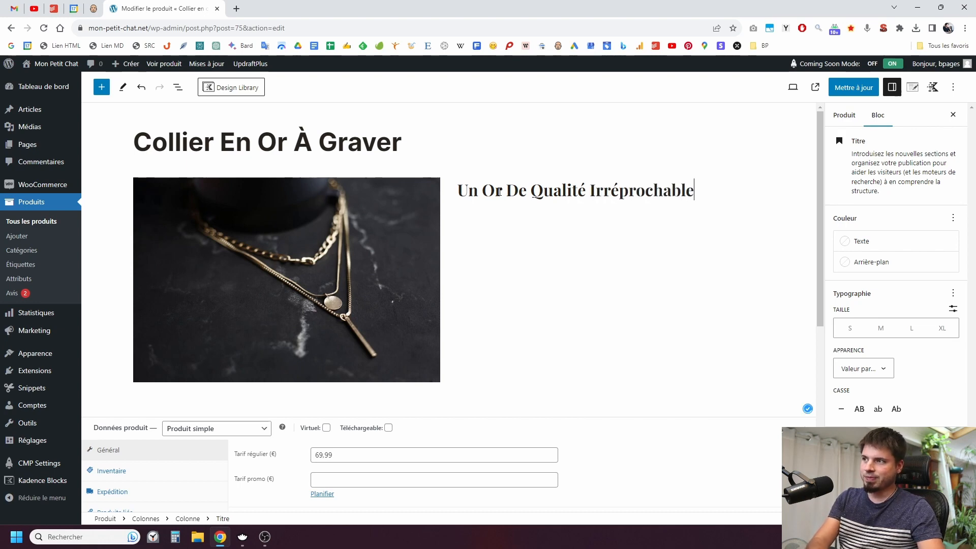
# - Fill the space under the heading with lorem ipsum paragraphs from the browser's placeholder text extension
pyautogui.press('Return')
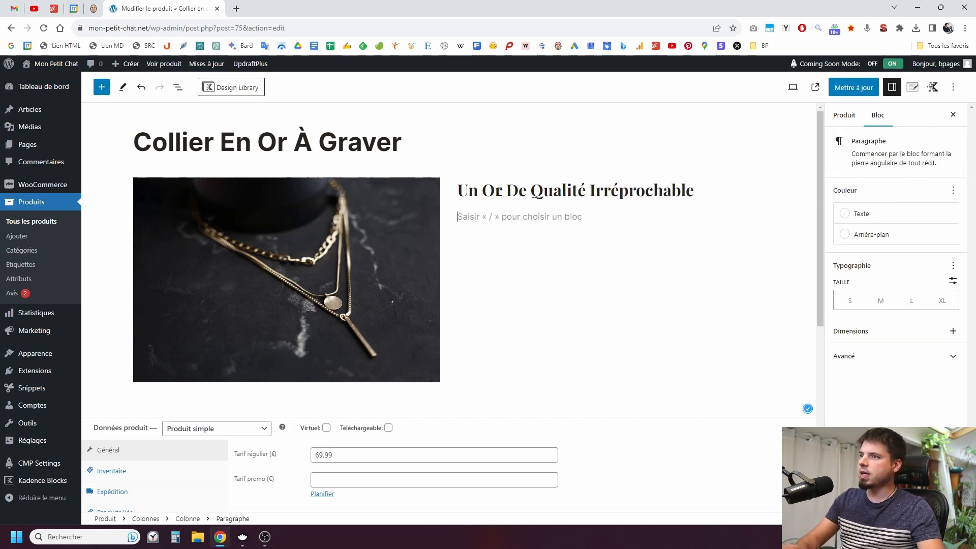
pyautogui.click(786, 28)
pyautogui.click(778, 95)
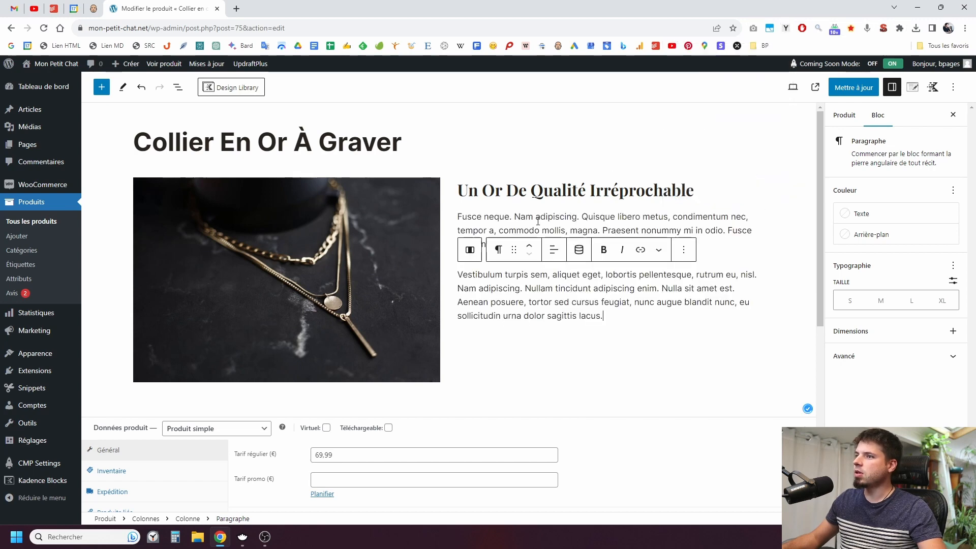
# - Select the whole Colonnes block and vertically align its content to the middle
pyautogui.click(466, 337)
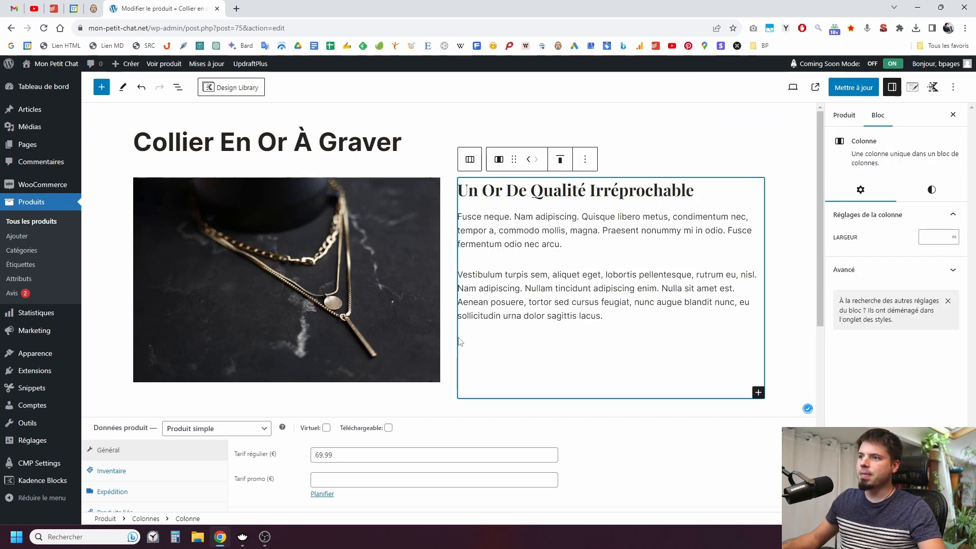
pyautogui.click(452, 331)
pyautogui.click(198, 160)
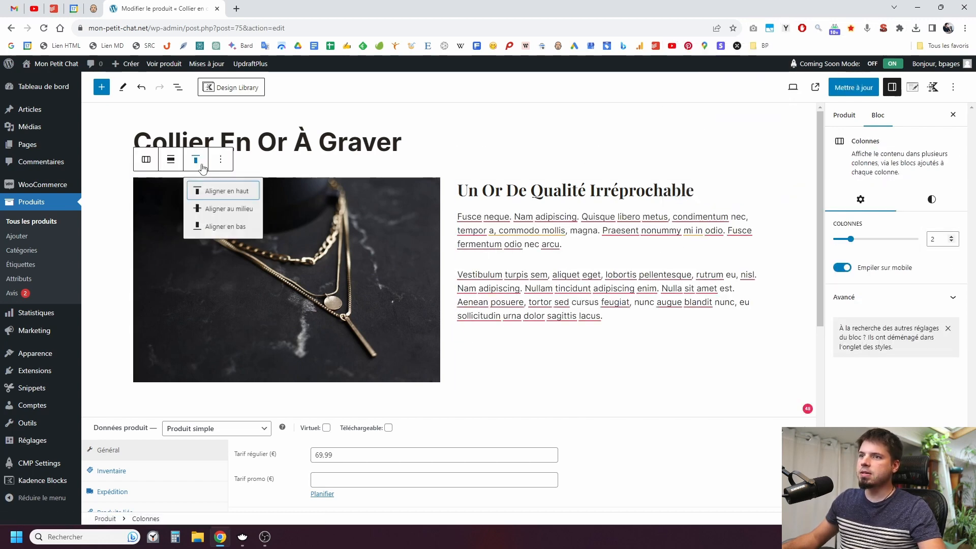
pyautogui.click(219, 208)
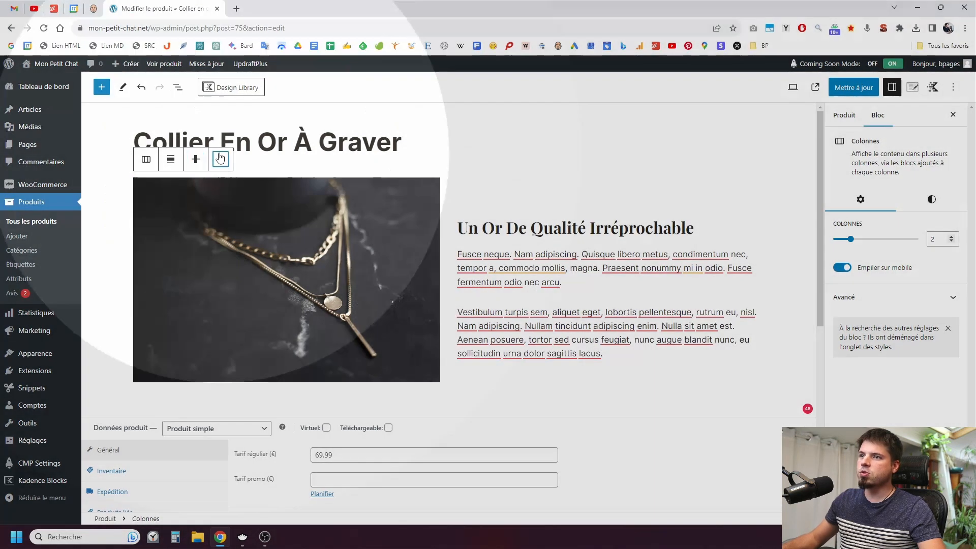
# - Insert a Séparateur block below the columns and give it the "Ligne large" style
pyautogui.click(220, 159)
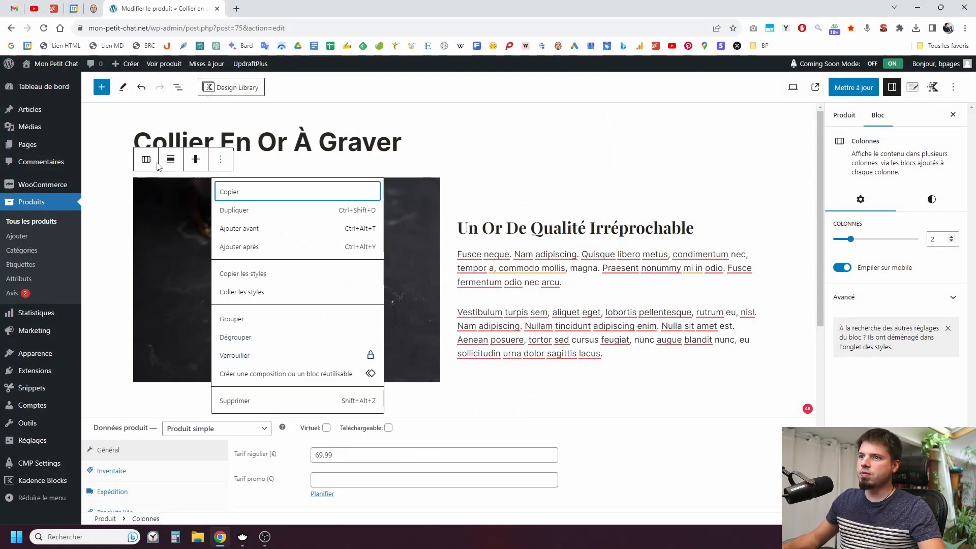
pyautogui.click(101, 87)
pyautogui.write('separa')
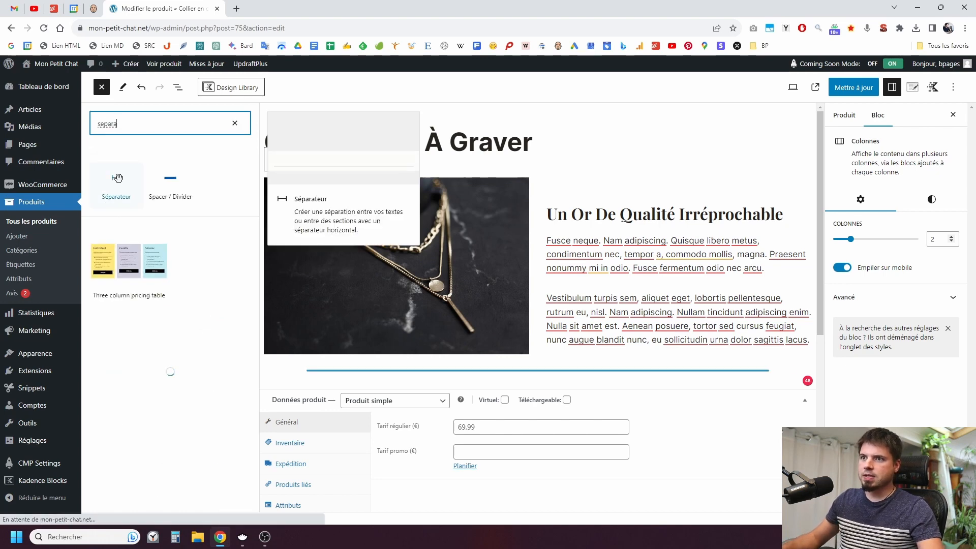
pyautogui.click(123, 184)
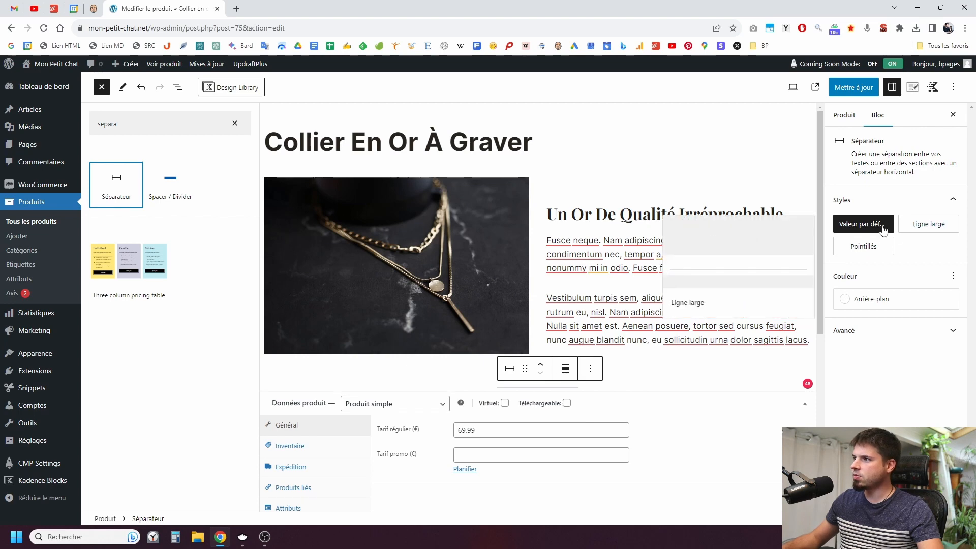
pyautogui.click(511, 371)
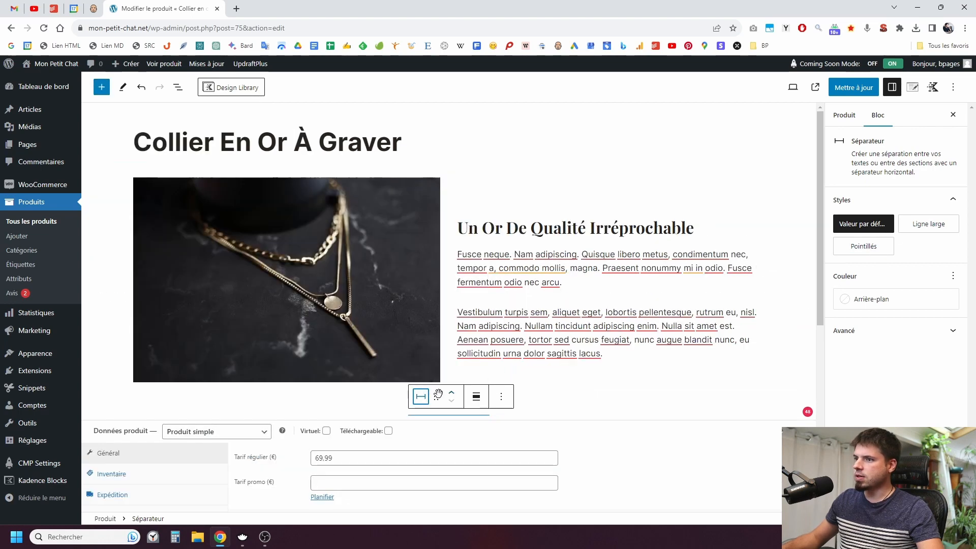
pyautogui.click(940, 230)
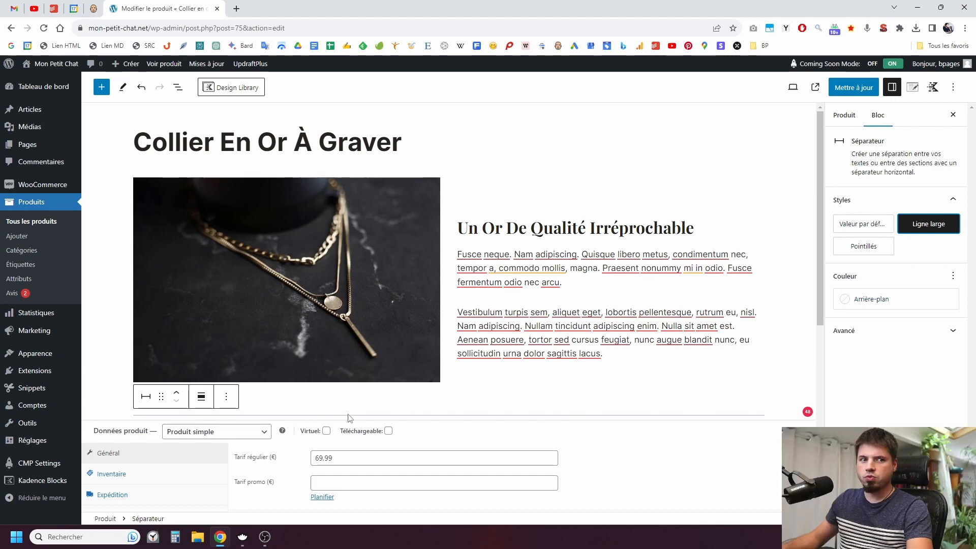
# - Select the whole Colonnes block with the necklace image and text, and duplicate it
pyautogui.click(453, 400)
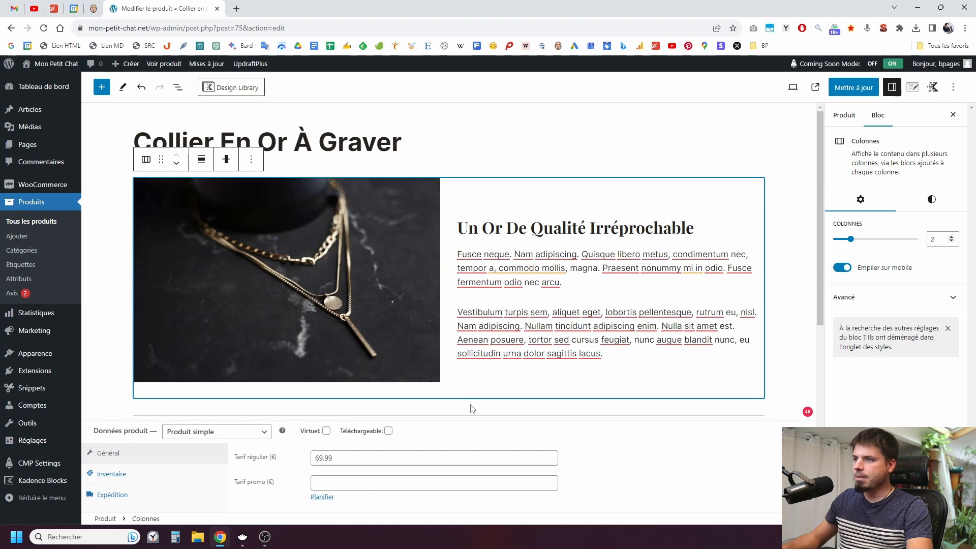
pyautogui.click(469, 414)
pyautogui.click(449, 292)
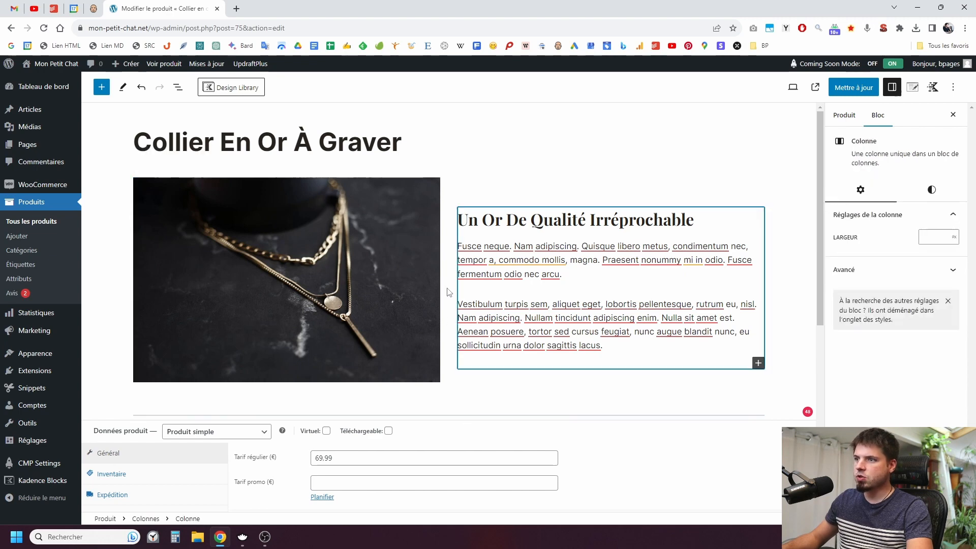
pyautogui.click(190, 179)
pyautogui.click(145, 159)
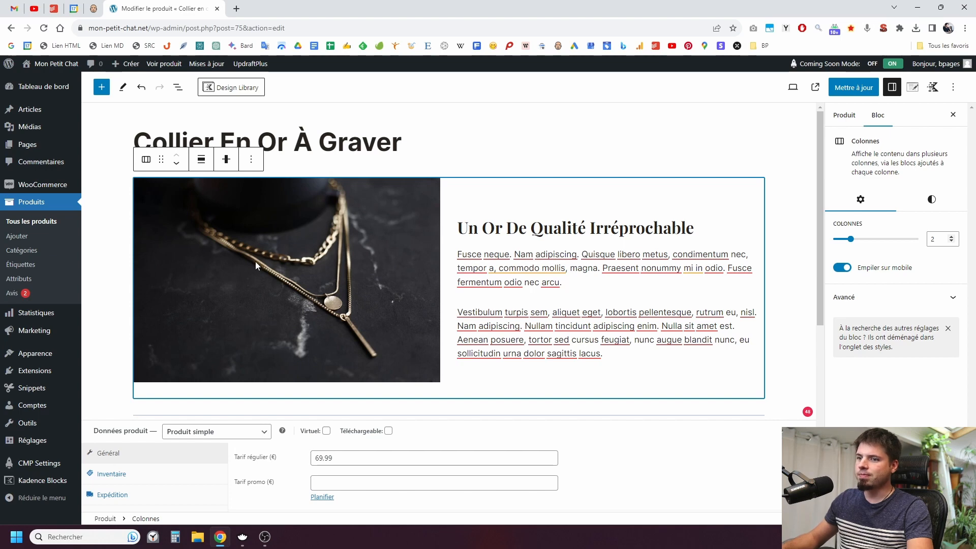
pyautogui.click(252, 161)
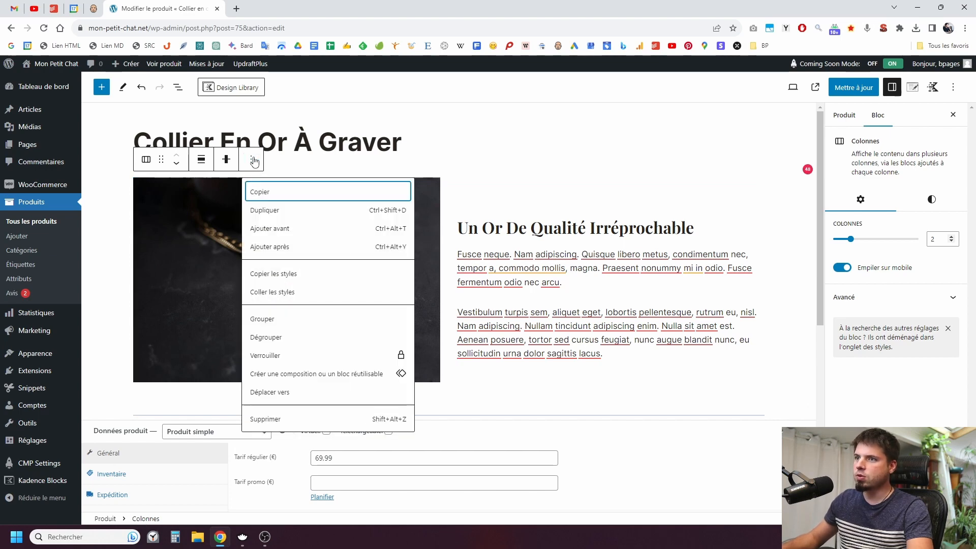
pyautogui.click(273, 210)
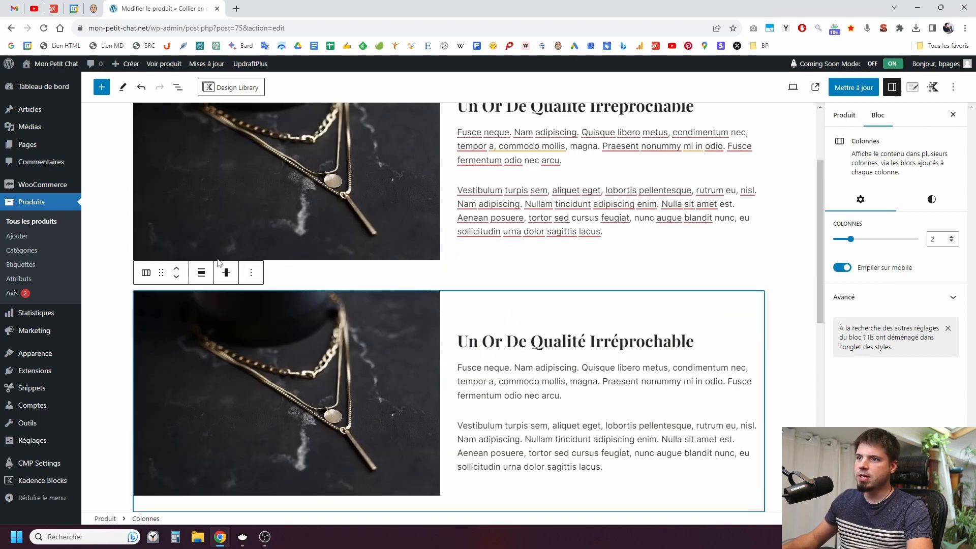
# - Move the duplicated Colonnes block below the separator and deselect it
pyautogui.click(177, 279)
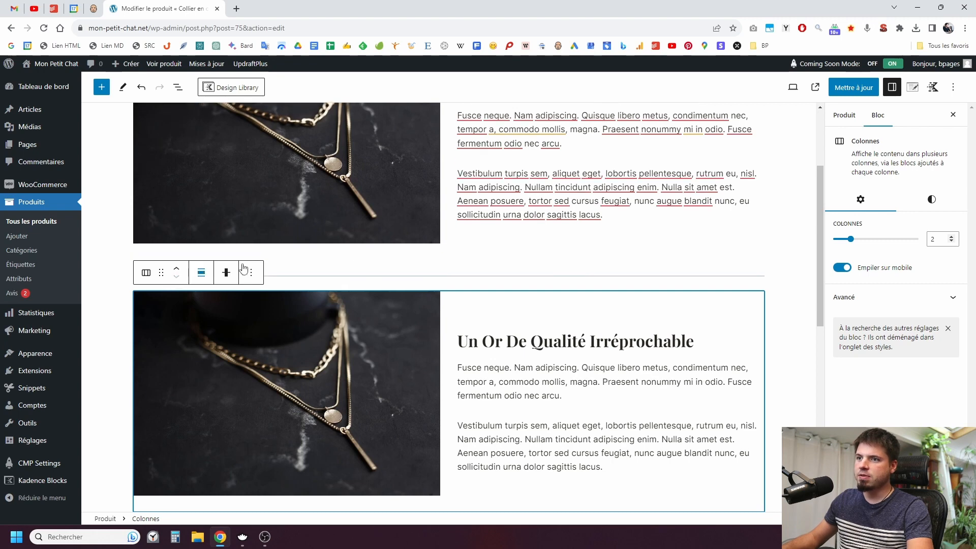
pyautogui.press('ctrl')
pyautogui.press('ctrl')
pyautogui.click(477, 280)
pyautogui.scroll(-3, 488, 279)
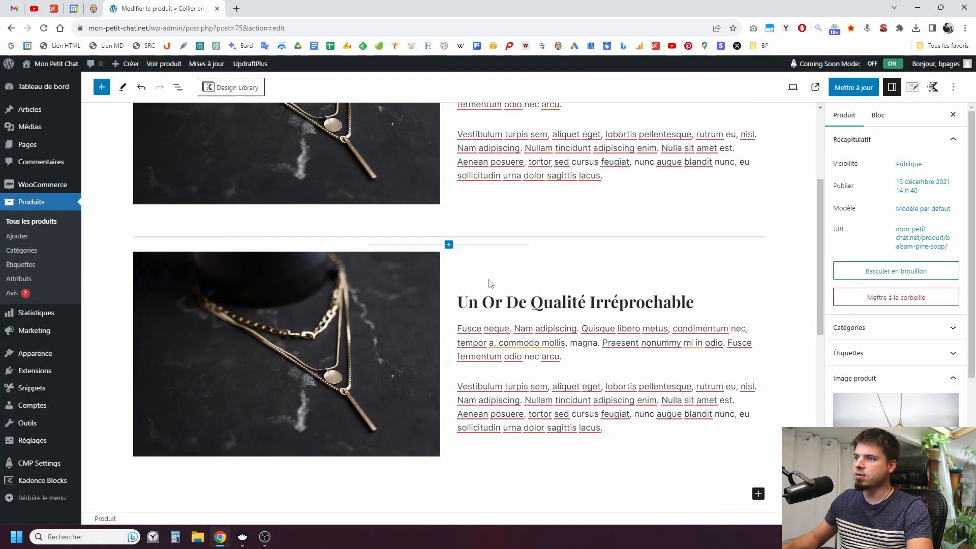
pyautogui.scroll(3, 277, 221)
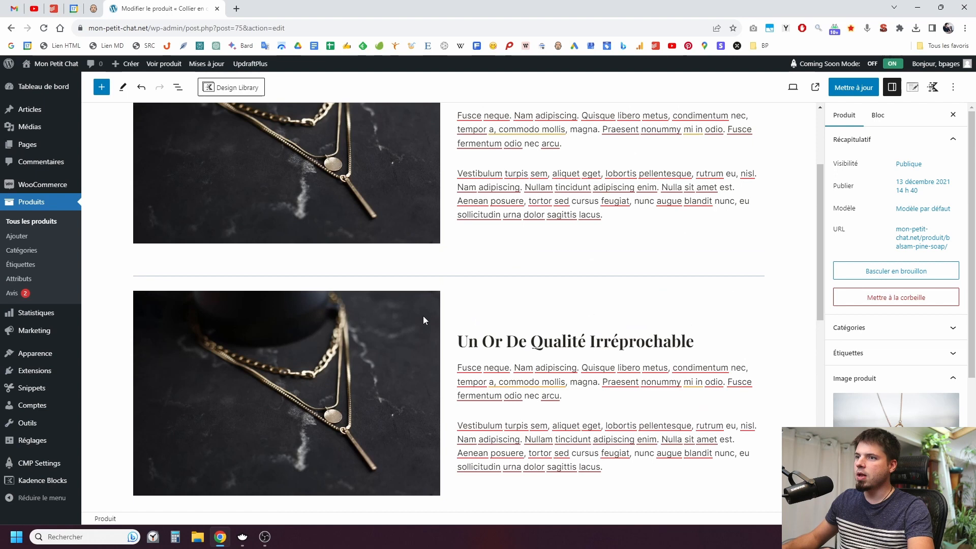
# - Replace the second Colonnes block's heading with "Une Chaîne Solide En Or Massif"
pyautogui.tripleClick(507, 344)
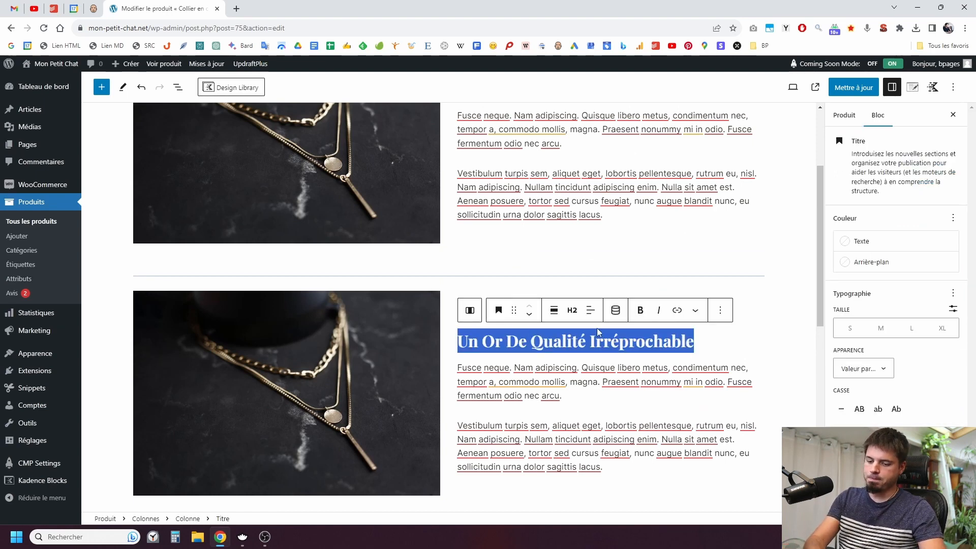
pyautogui.write('Une ')
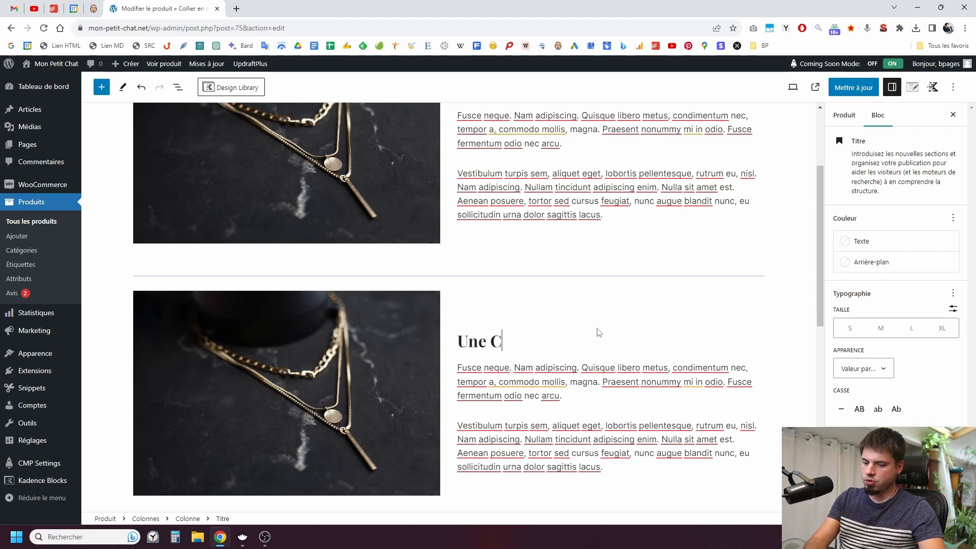
pyautogui.write('Chaîne Soli')
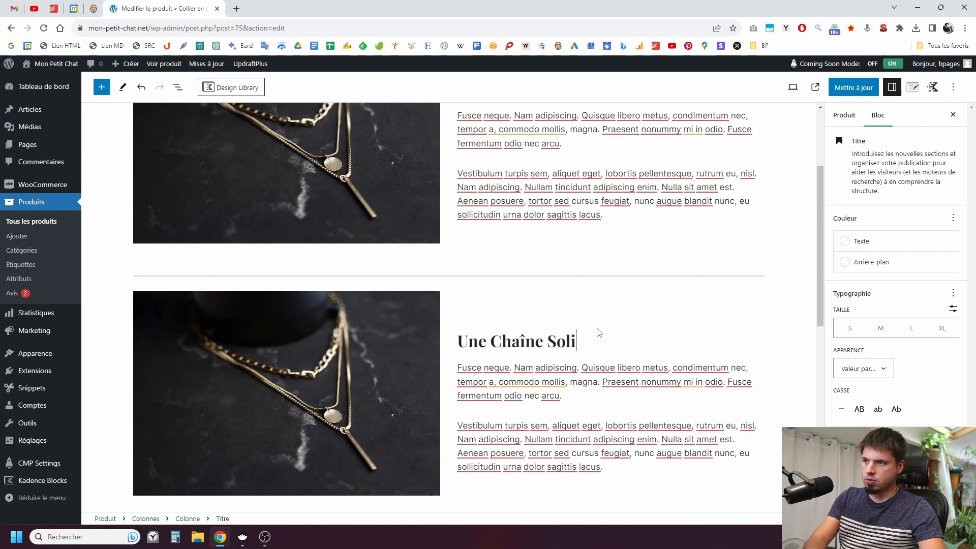
pyautogui.write('de En Or Massif')
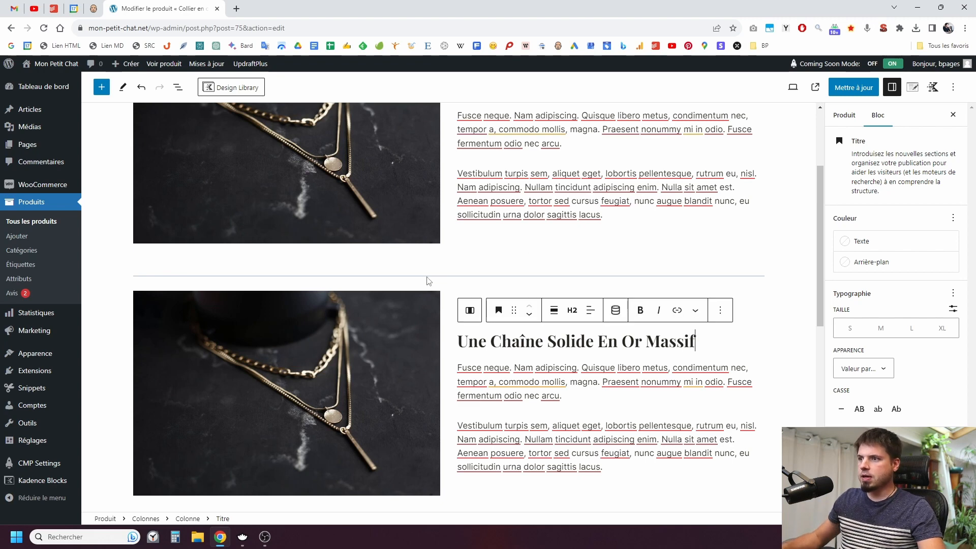
# - Duplicate the wide separator between the two Colonnes blocks
pyautogui.click(430, 277)
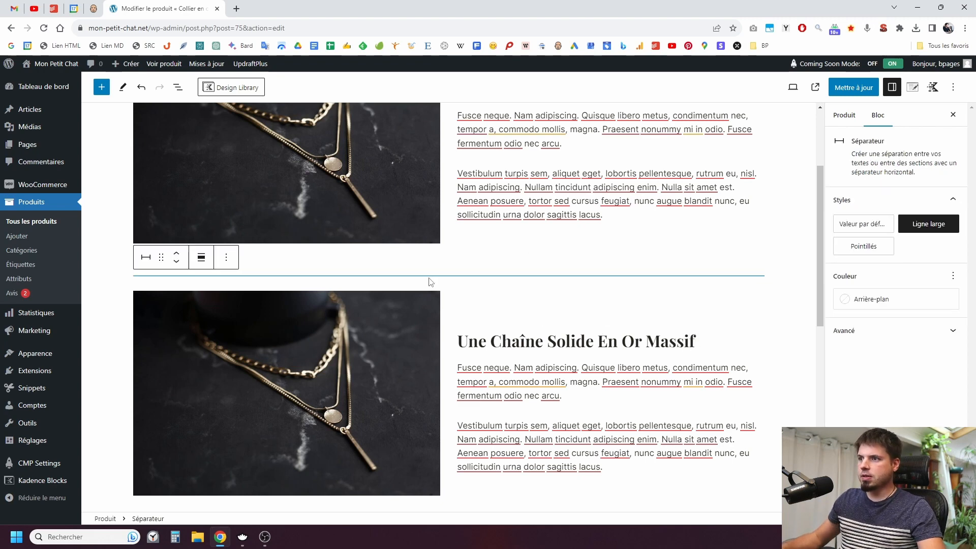
pyautogui.click(227, 263)
pyautogui.click(252, 311)
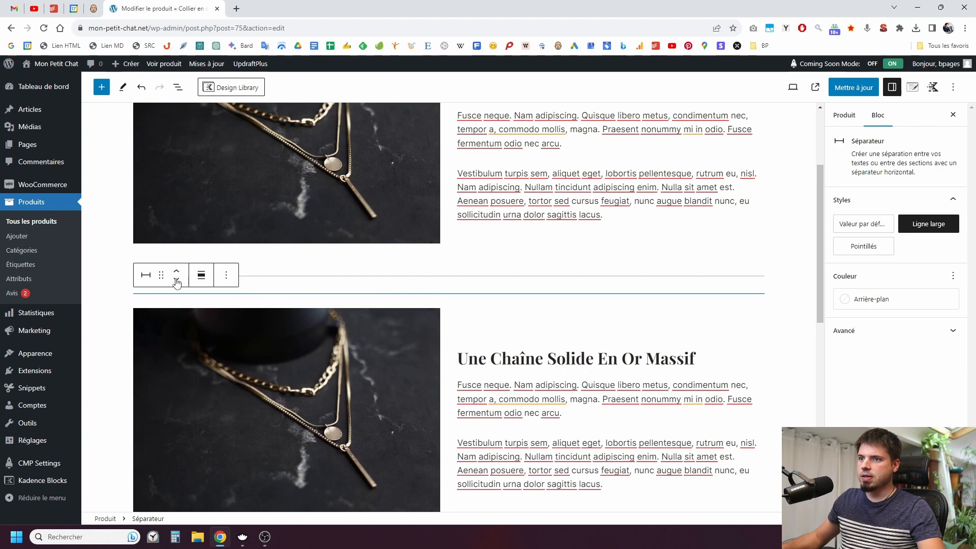
# - Move the duplicated separator below the second Colonnes block and place a copy of that Colonnes block beneath it
pyautogui.click(177, 284)
pyautogui.click(463, 261)
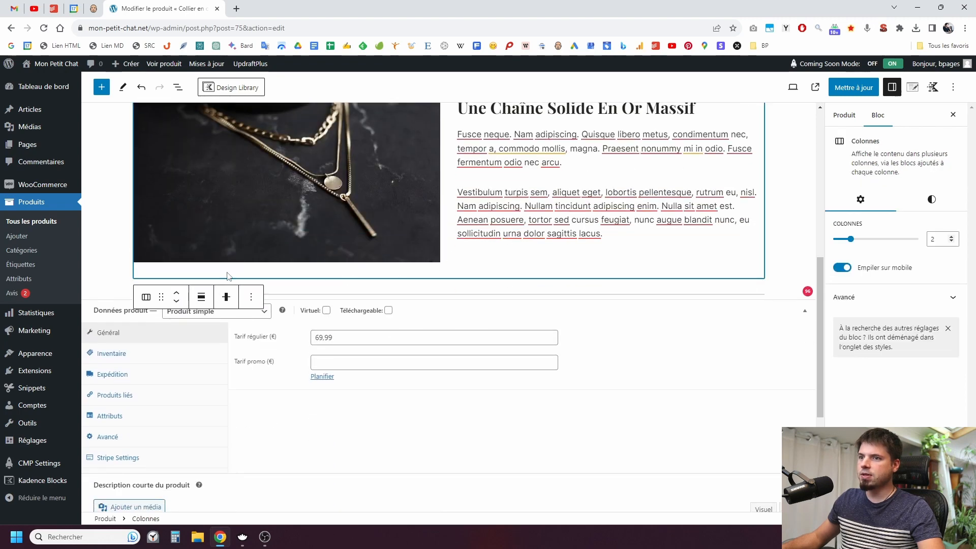
pyautogui.scroll(2, 174, 275)
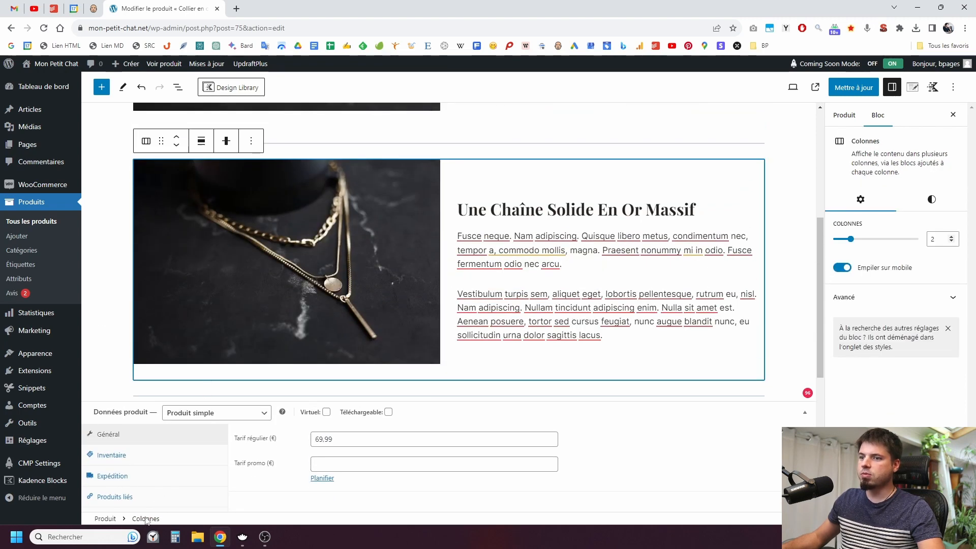
pyautogui.click(255, 146)
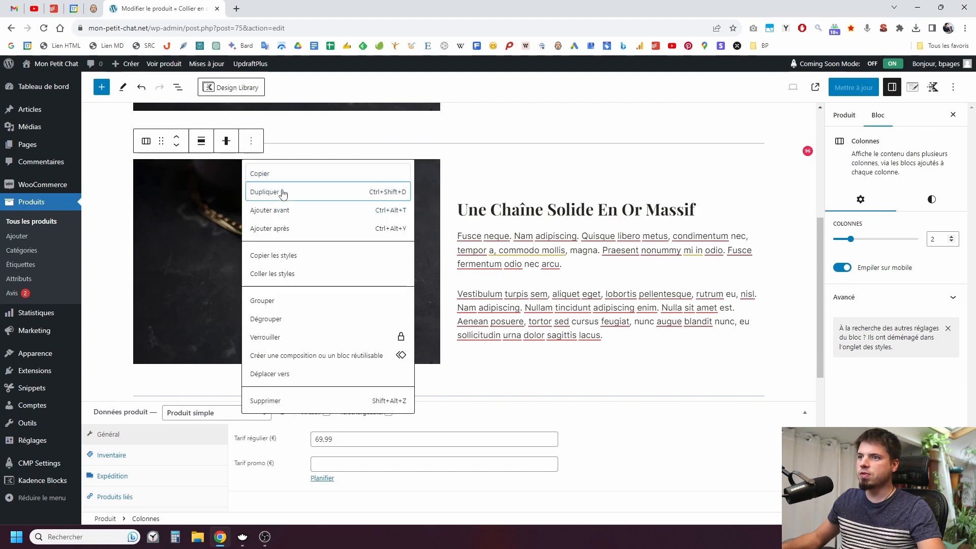
pyautogui.click(283, 192)
pyautogui.click(177, 279)
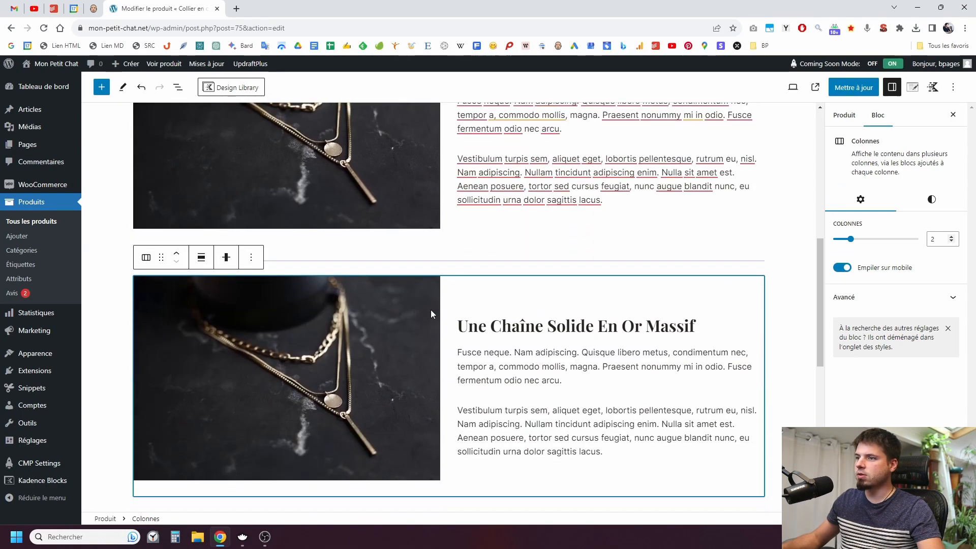
# - Replace the third Colonnes block's heading with "Un Cadeau Personnalisé Et Précieux Qu'elle Gardera De Nombreuses Années"
pyautogui.tripleClick(504, 327)
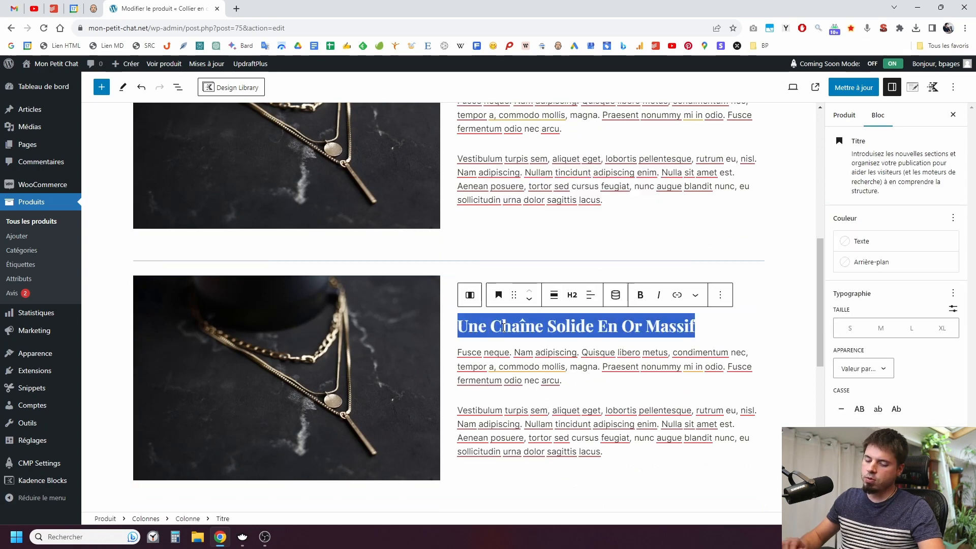
pyautogui.write('Un')
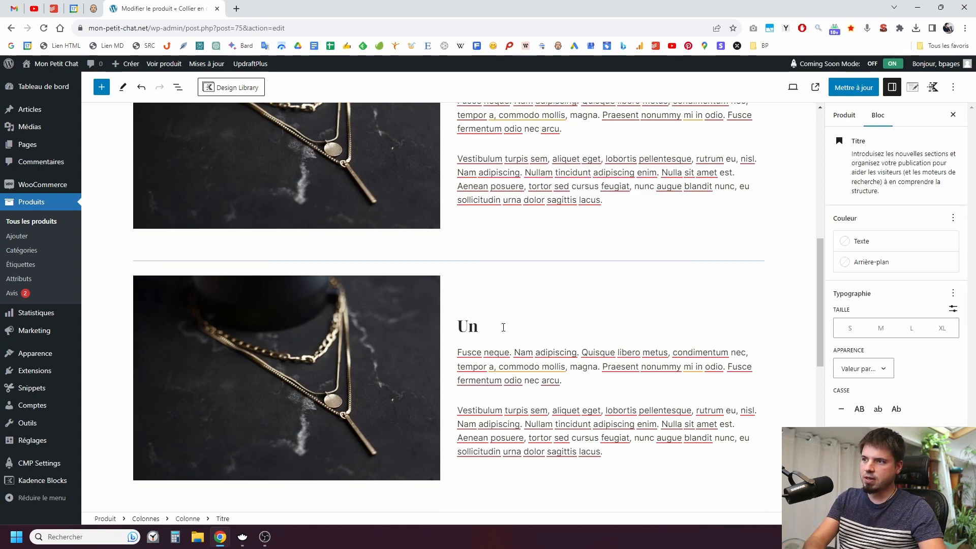
pyautogui.write(' Cadeau P')
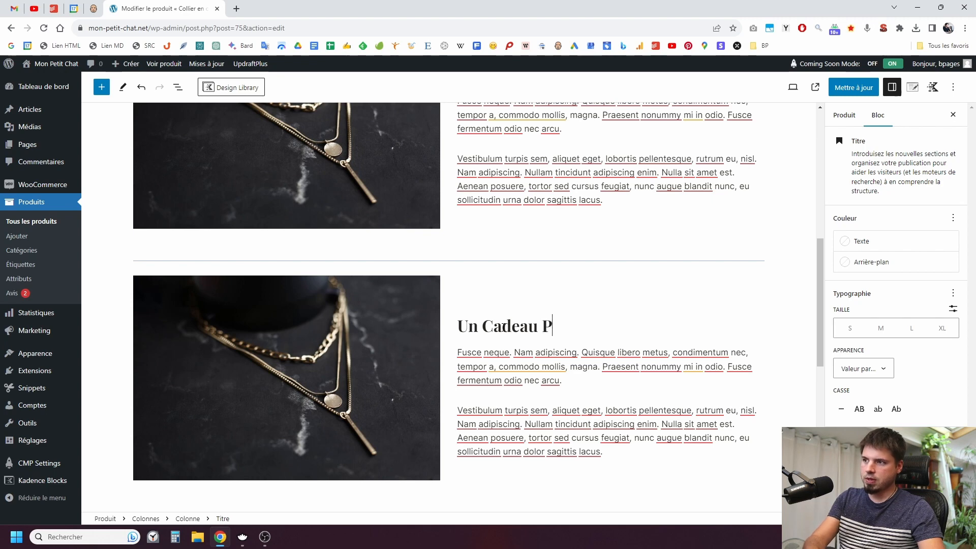
pyautogui.write('ersonanl')
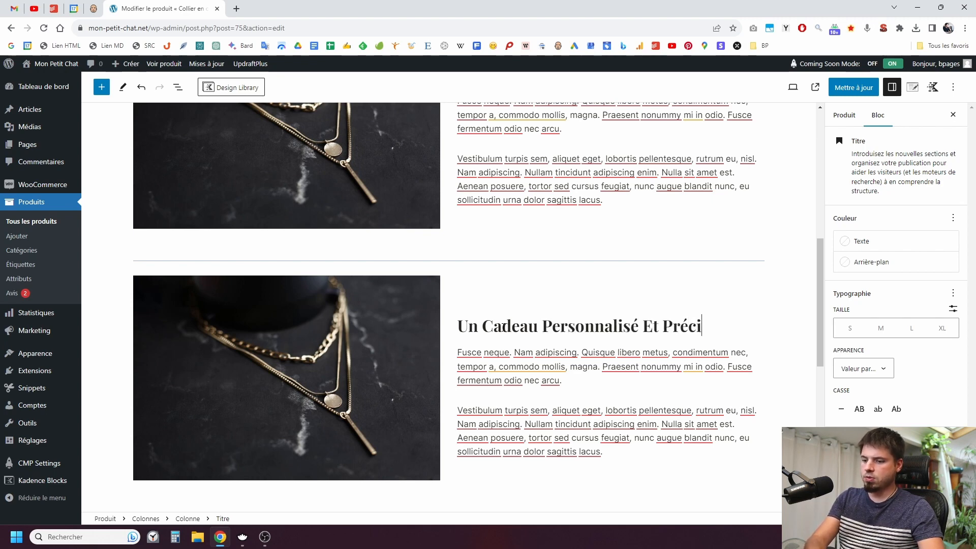
pyautogui.write("u'ell")
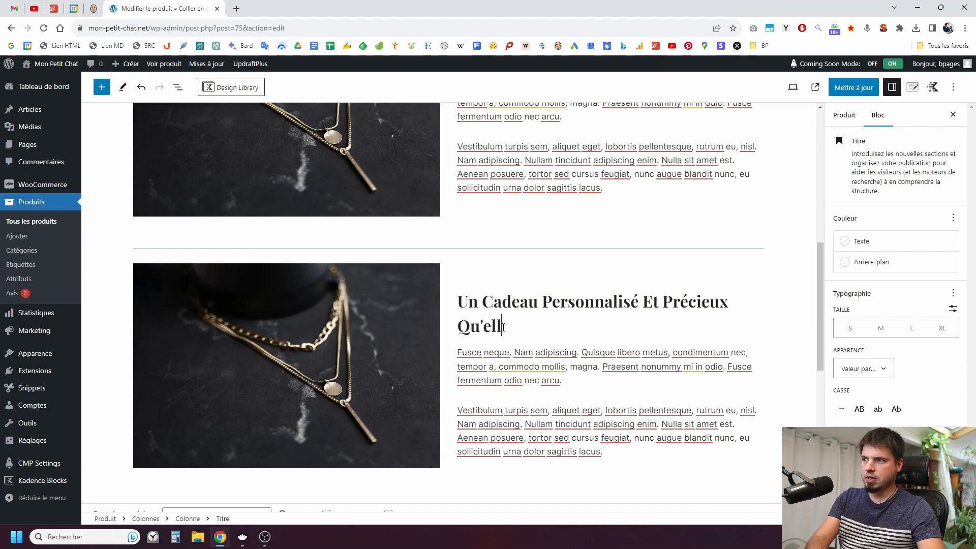
pyautogui.write('e Gardera')
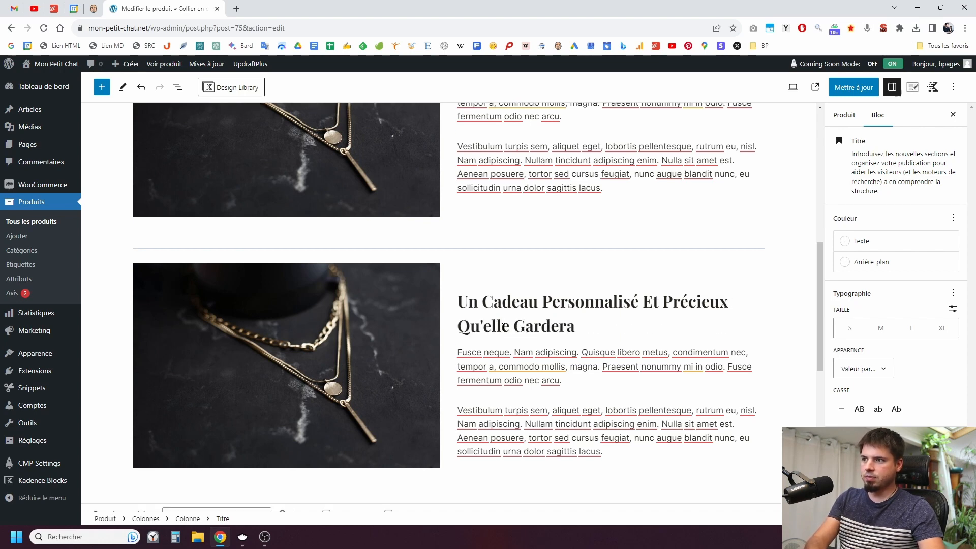
pyautogui.write(' De Nombreuses')
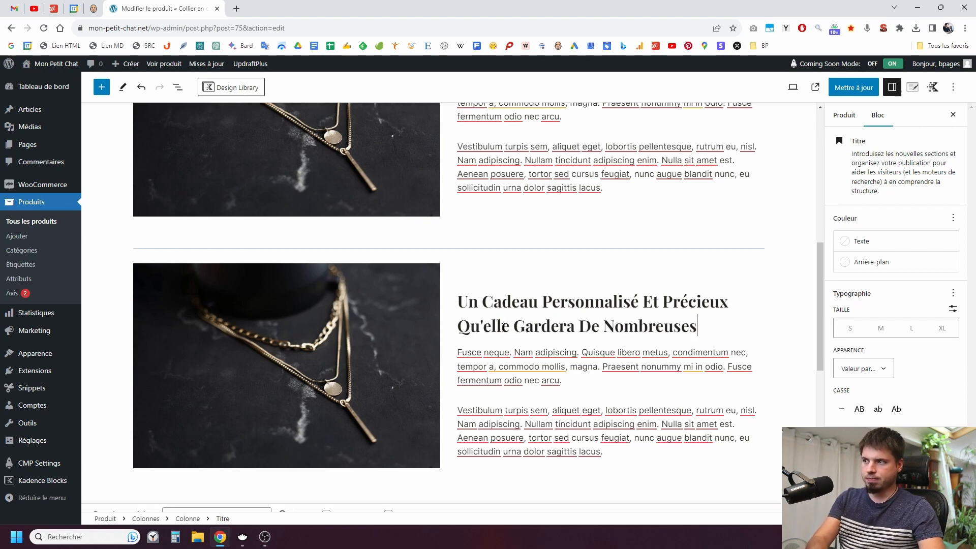
pyautogui.write(' Années')
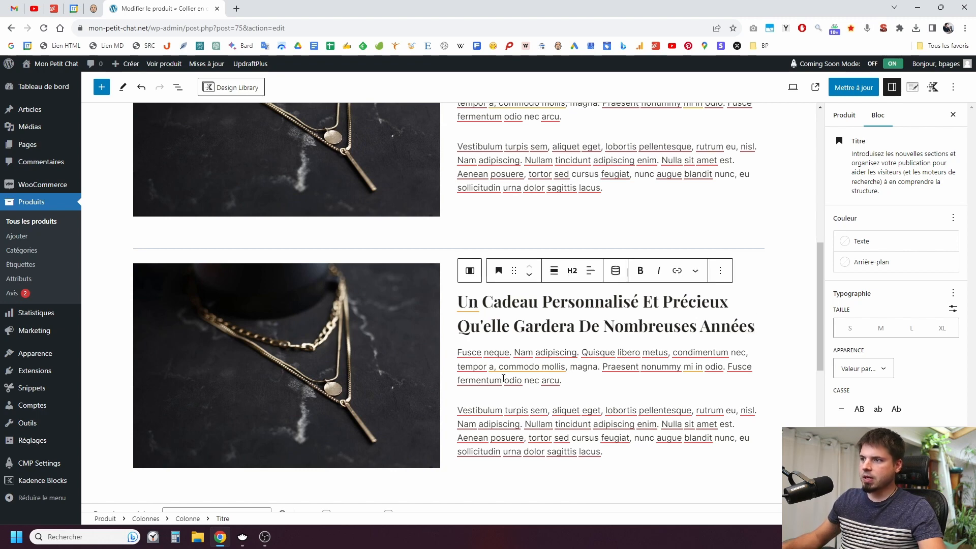
# - Replace the third Colonnes block's image with the media library portrait of the dark-haired woman in white
pyautogui.click(322, 311)
pyautogui.click(356, 246)
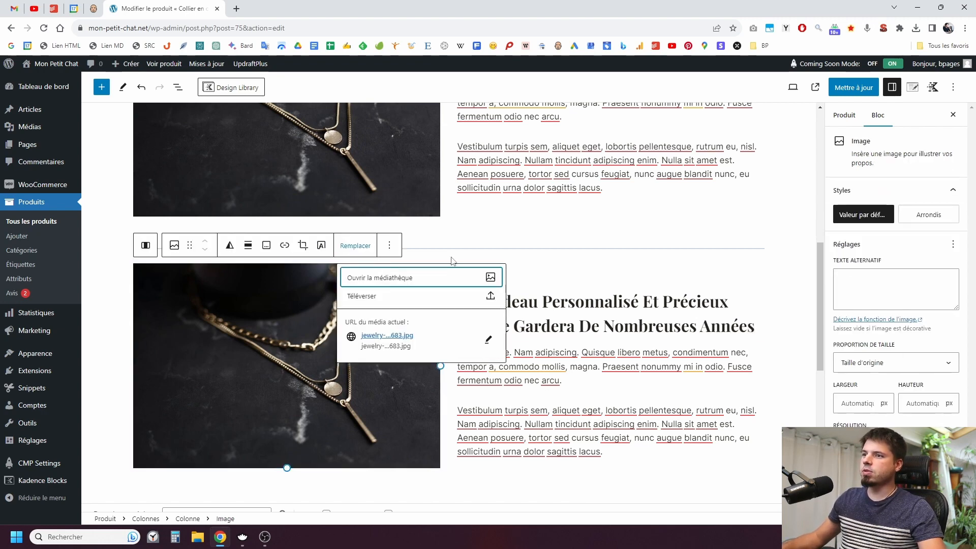
pyautogui.click(442, 278)
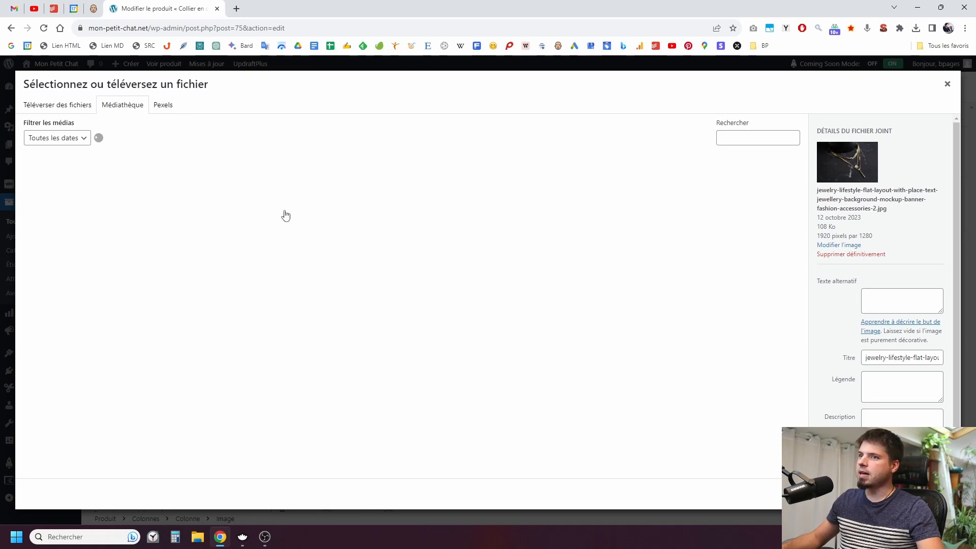
pyautogui.click(313, 350)
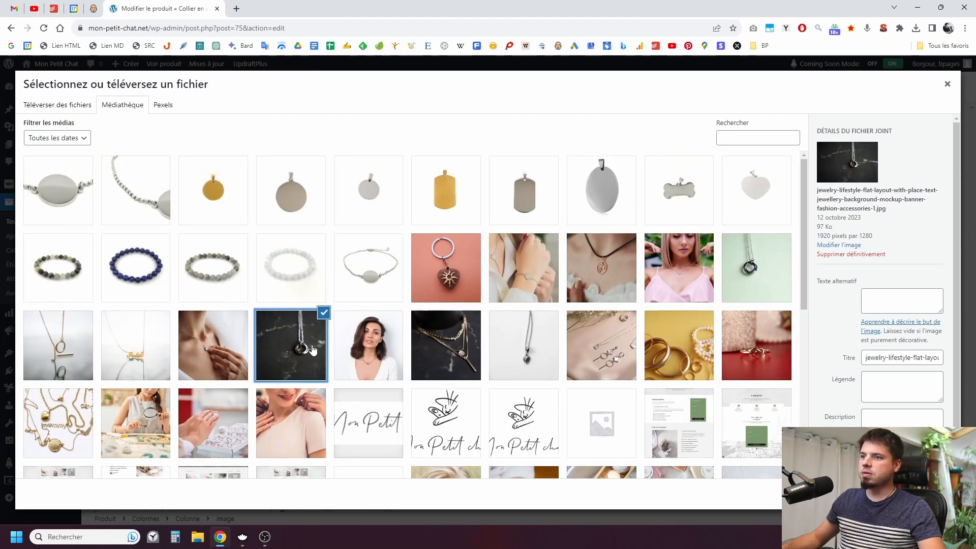
pyautogui.click(376, 356)
pyautogui.click(929, 514)
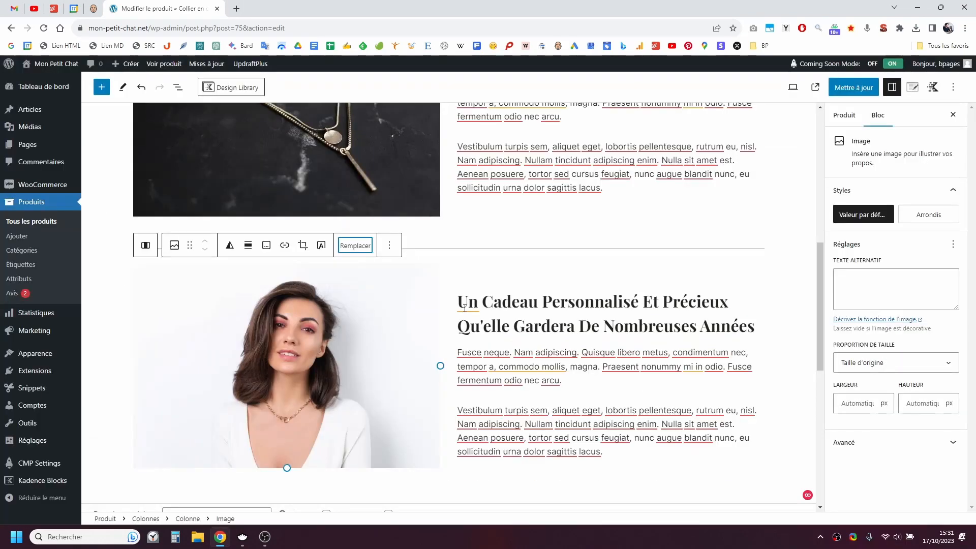
# - Replace the second Colonnes block's image with outdoor-portrait-woman-pink-romantic-dress-wearing-necklace.jpg from the media library
pyautogui.click(355, 146)
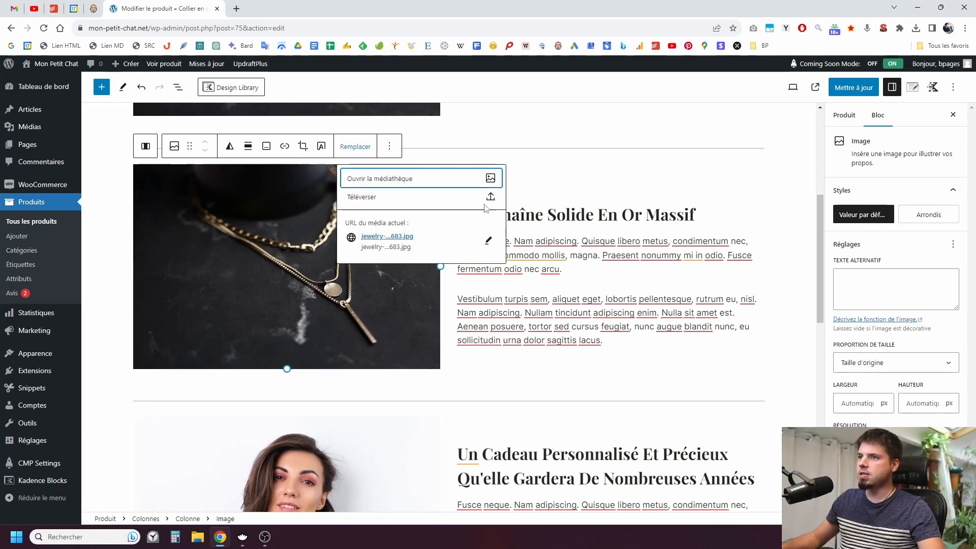
pyautogui.click(451, 182)
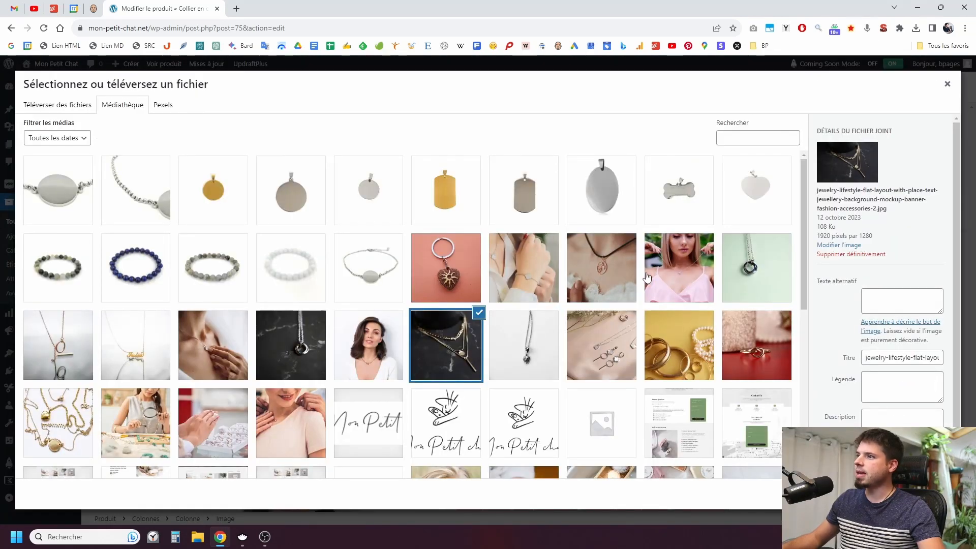
pyautogui.click(683, 266)
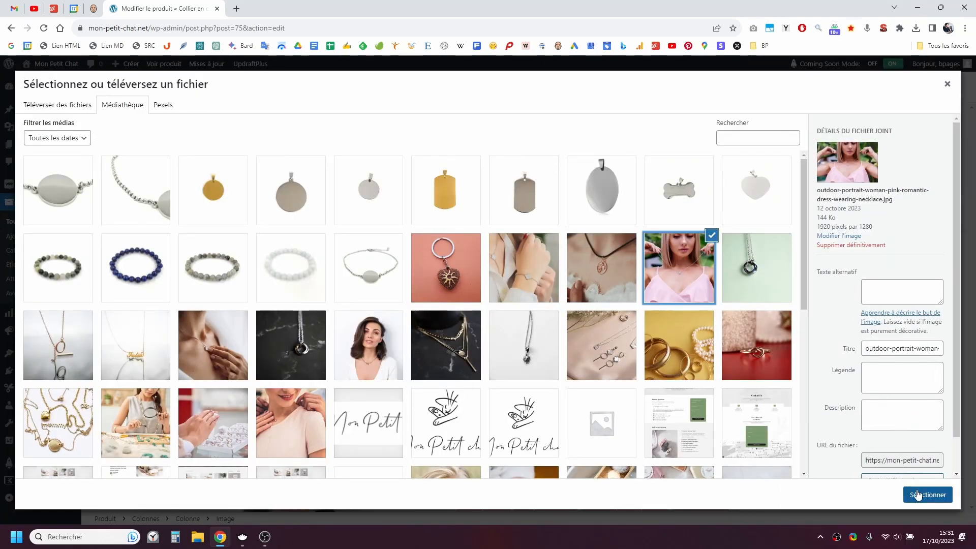
pyautogui.click(927, 495)
# - Update the product and open its public page
pyautogui.scroll(5, 731, 203)
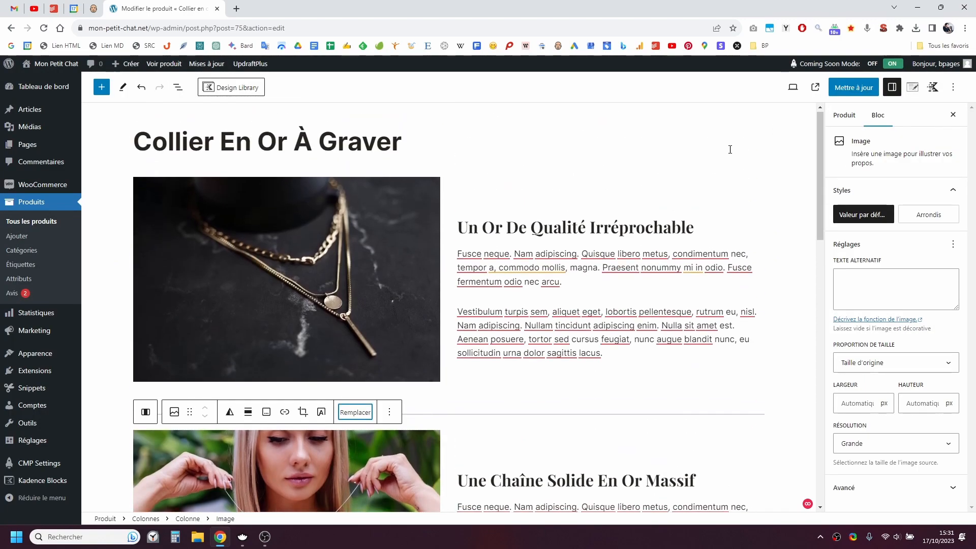
pyautogui.click(854, 88)
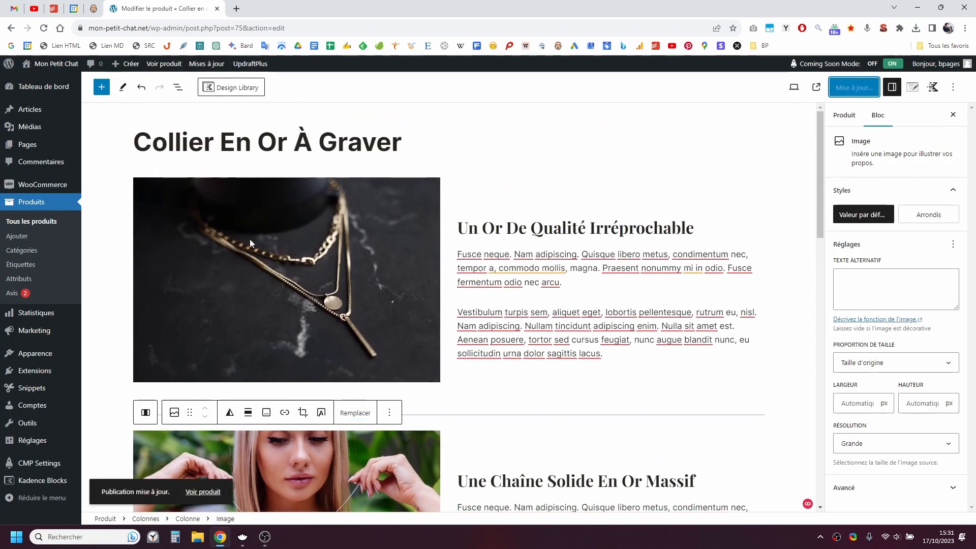
pyautogui.click(203, 492)
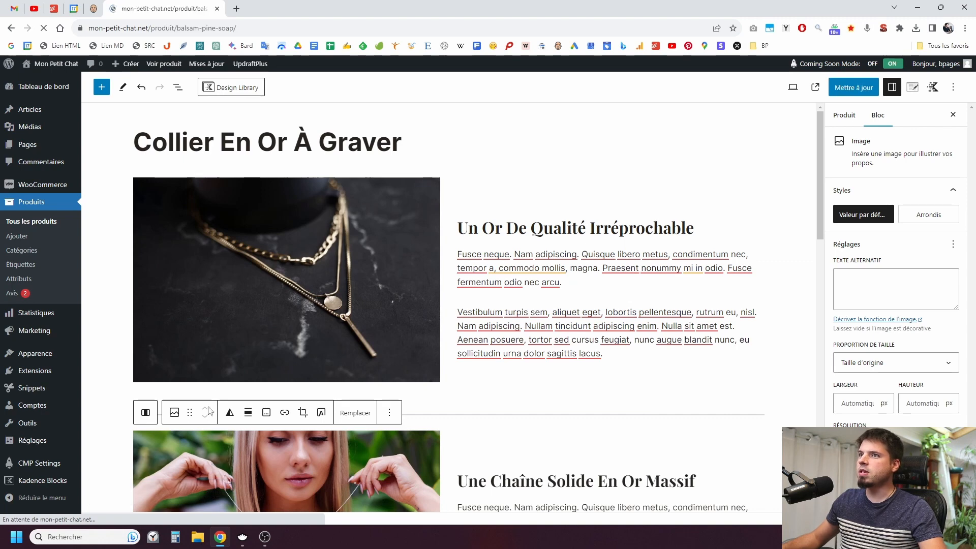
# - Examine the layout of the three description sections and their separators on the public product page
pyautogui.scroll(-4, 126, 233)
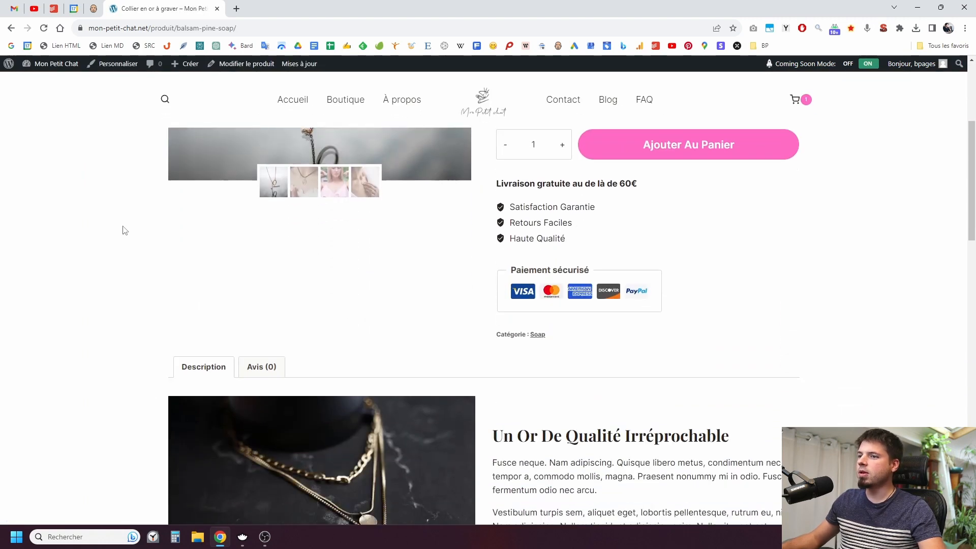
pyautogui.scroll(-8, 94, 196)
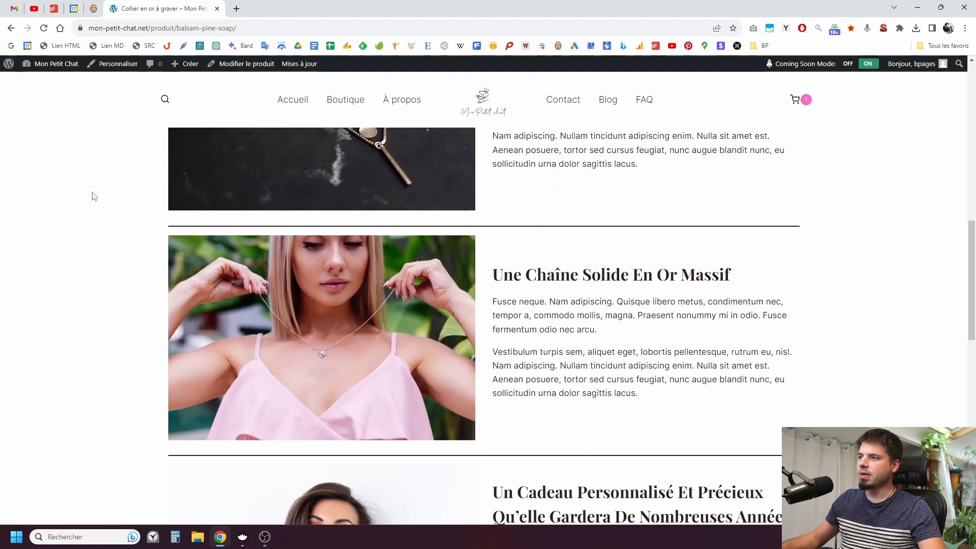
pyautogui.scroll(-5, 94, 197)
pyautogui.scroll(10, 94, 196)
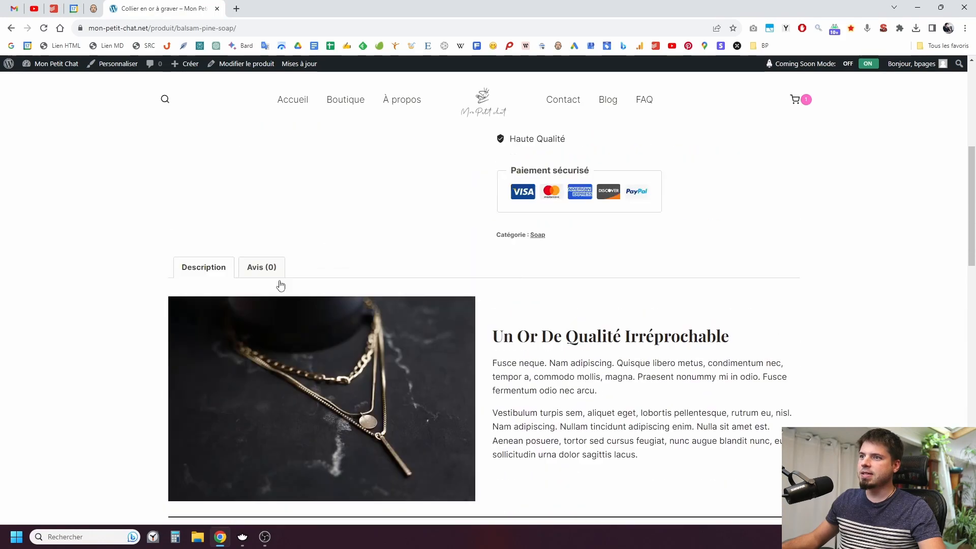
pyautogui.scroll(2, 281, 286)
pyautogui.scroll(-8, 419, 282)
pyautogui.scroll(2, 459, 273)
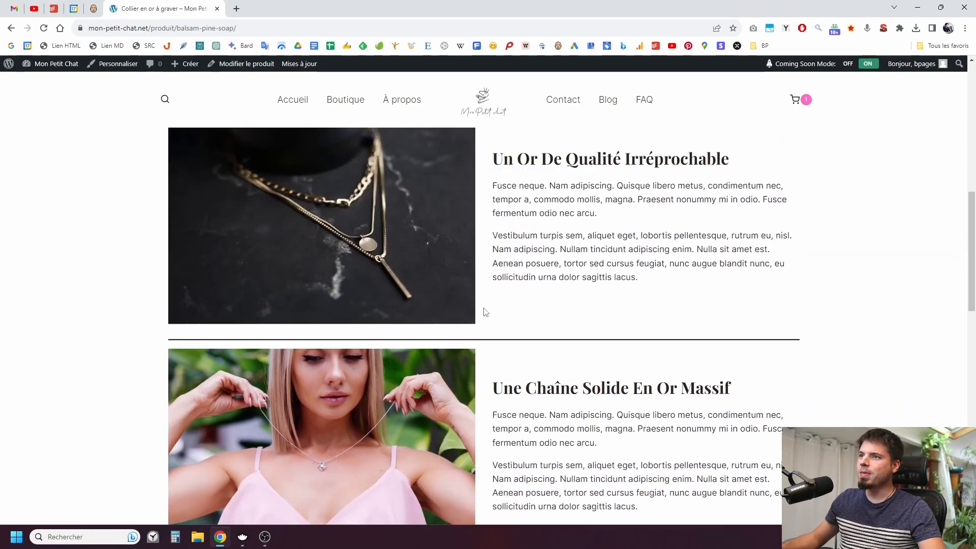
pyautogui.scroll(-3, 474, 248)
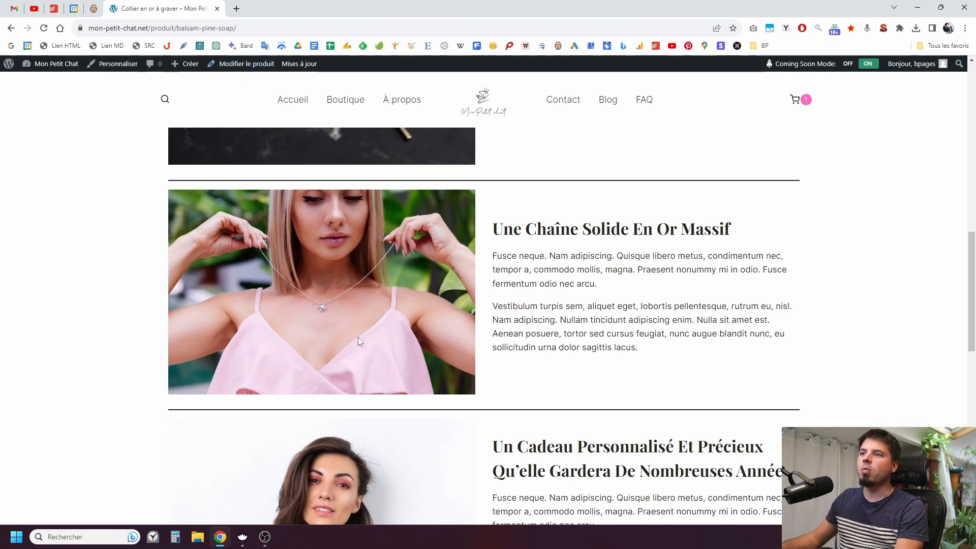
pyautogui.scroll(2, 359, 340)
# - Reopen the product for editing, move the image column after the text column in the second Colonnes block, and save the update
pyautogui.click(247, 64)
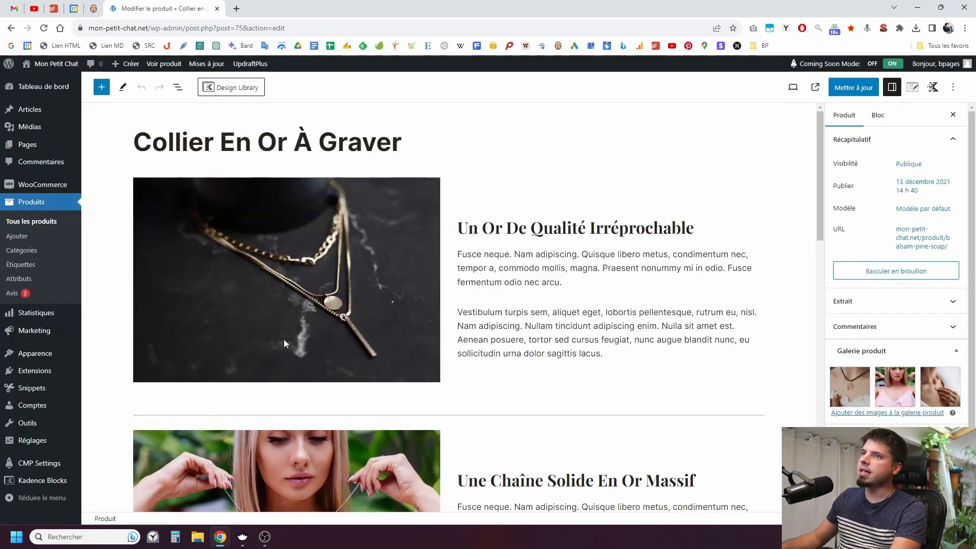
pyautogui.scroll(-2, 284, 340)
pyautogui.click(450, 370)
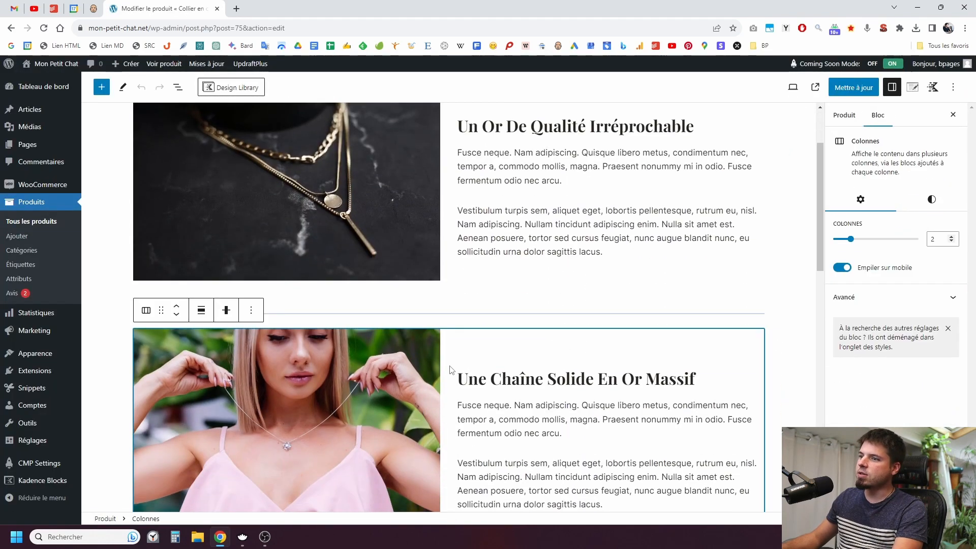
pyautogui.scroll(-2, 434, 328)
pyautogui.click(297, 271)
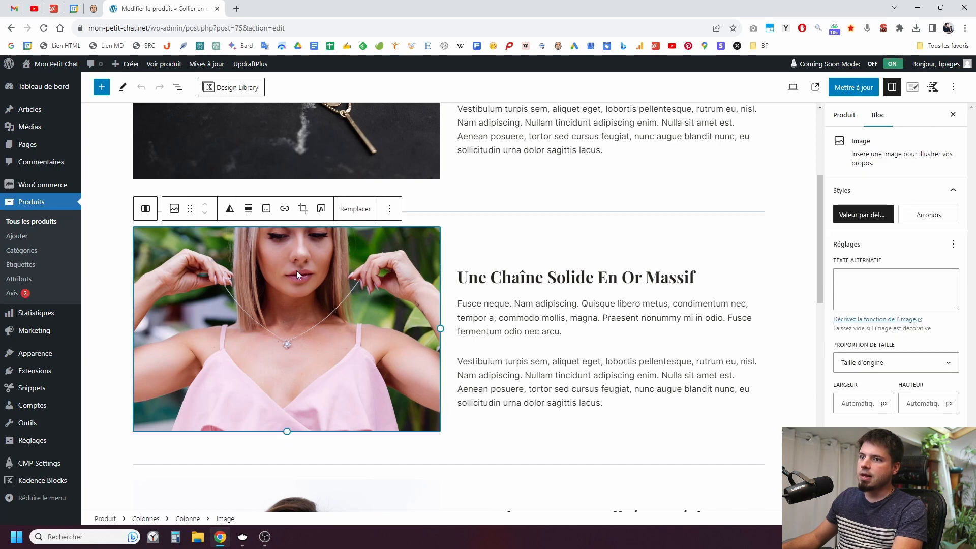
pyautogui.click(145, 210)
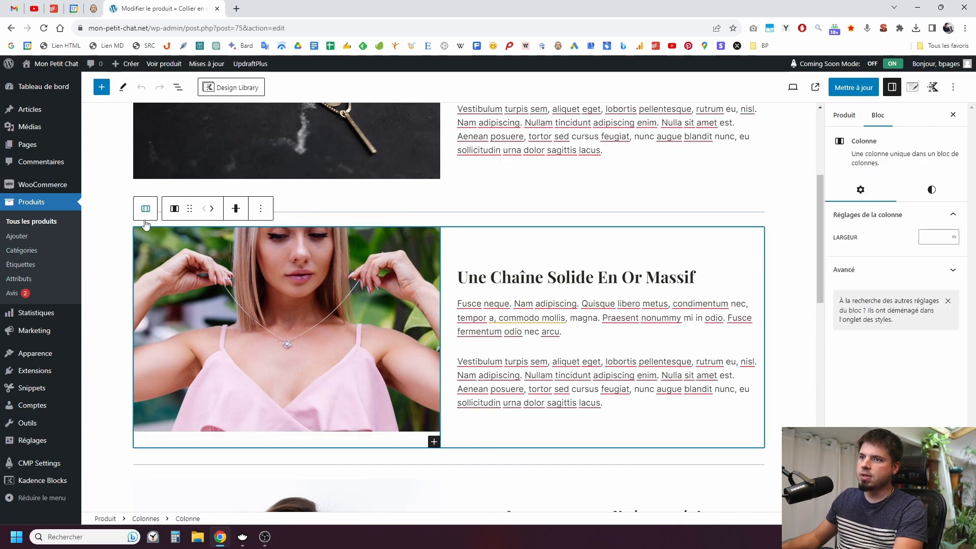
pyautogui.click(212, 209)
pyautogui.click(854, 87)
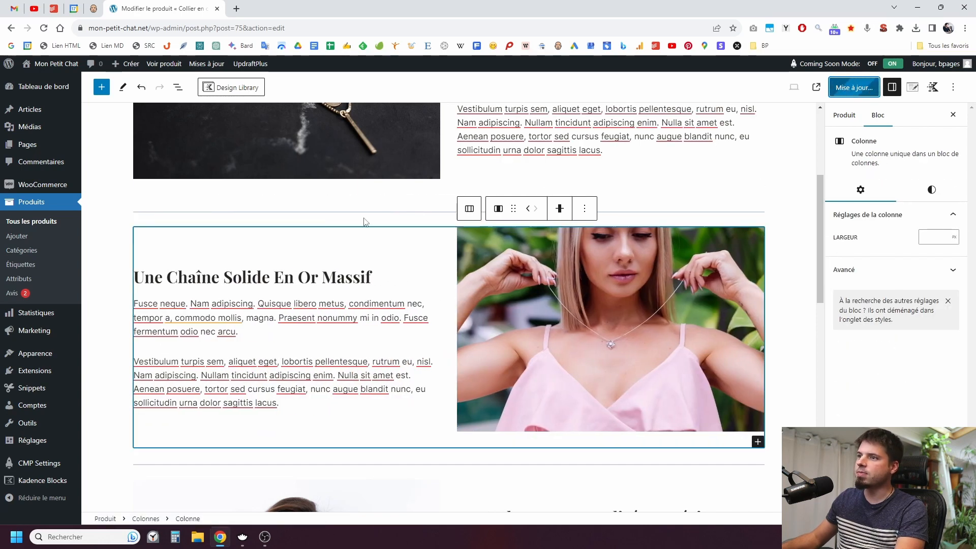
# - Delete the separator between the first and second Colonnes blocks
pyautogui.click(343, 212)
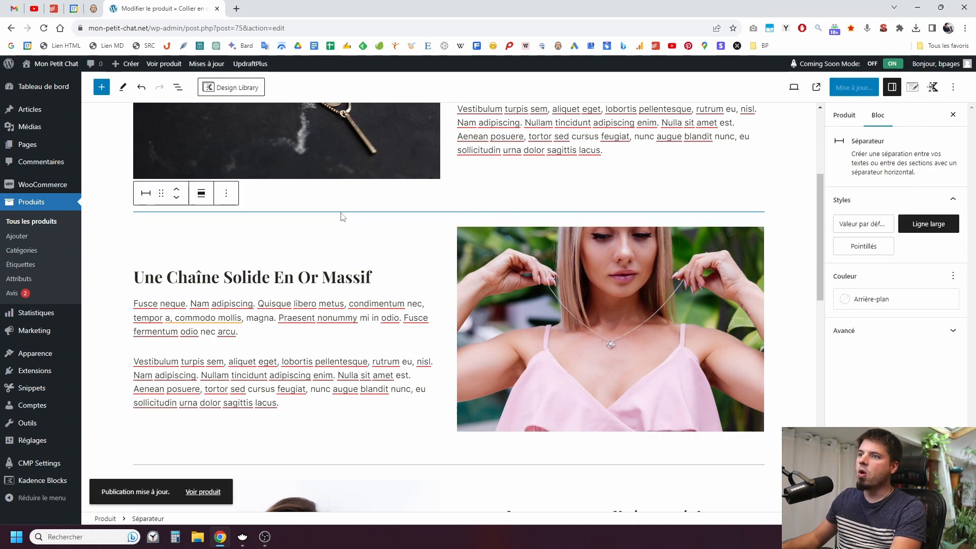
pyautogui.click(227, 193)
pyautogui.click(270, 453)
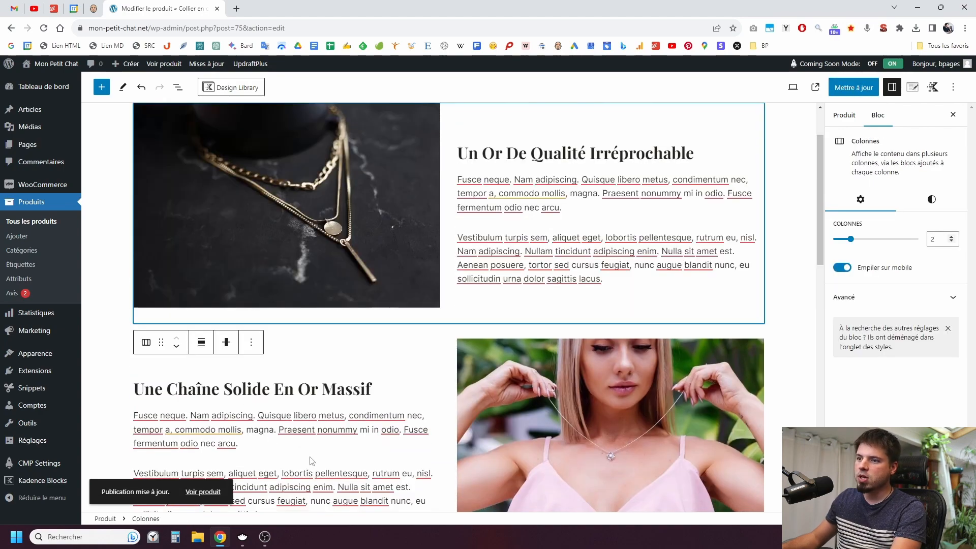
# - Delete the separator between the second and third Colonnes blocks and save the product update
pyautogui.scroll(-4, 312, 461)
pyautogui.click(349, 374)
pyautogui.click(226, 354)
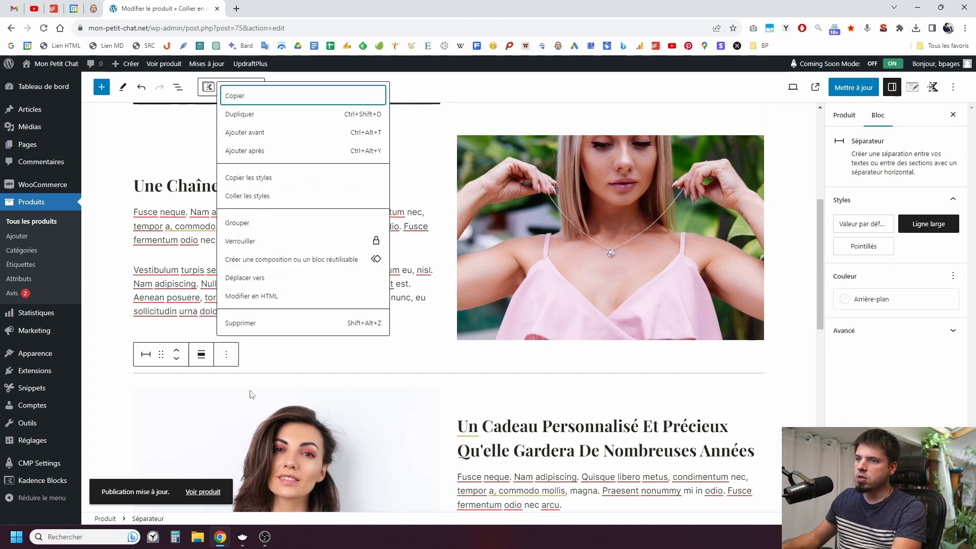
pyautogui.click(257, 326)
pyautogui.hotkey('ctrl', 's')
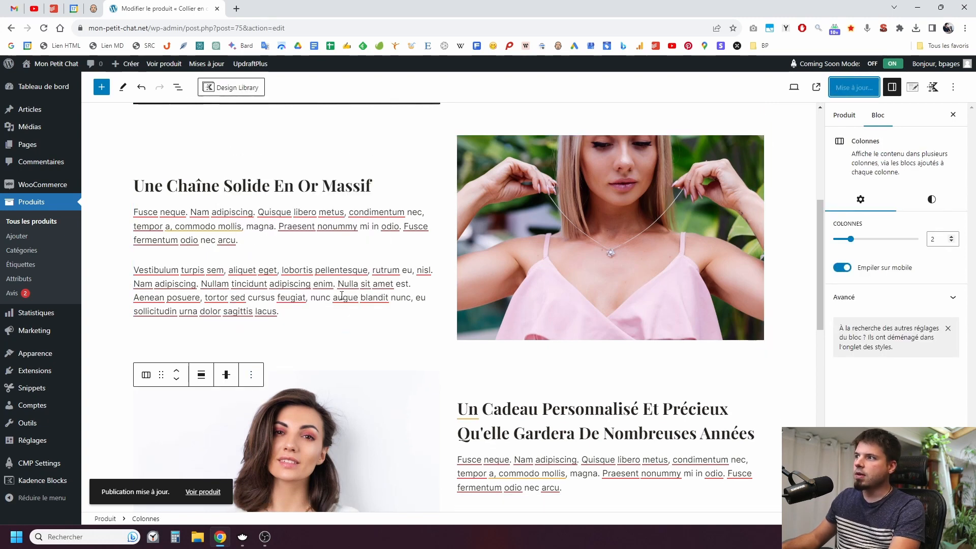
# - Open the public product page and examine the alternating image and text sections of the description without separators
pyautogui.click(203, 493)
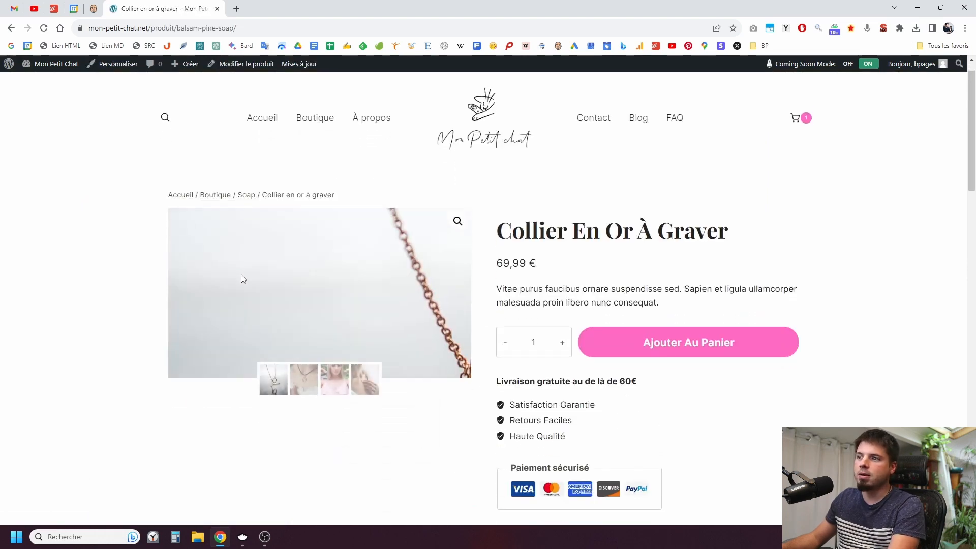
pyautogui.scroll(-9, 239, 277)
pyautogui.scroll(-5, 55, 223)
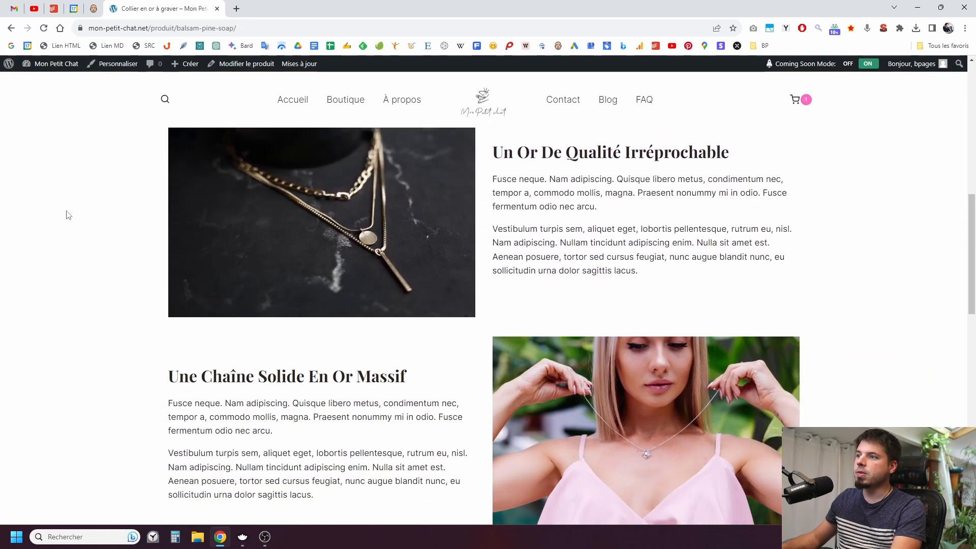
pyautogui.scroll(-3, 426, 297)
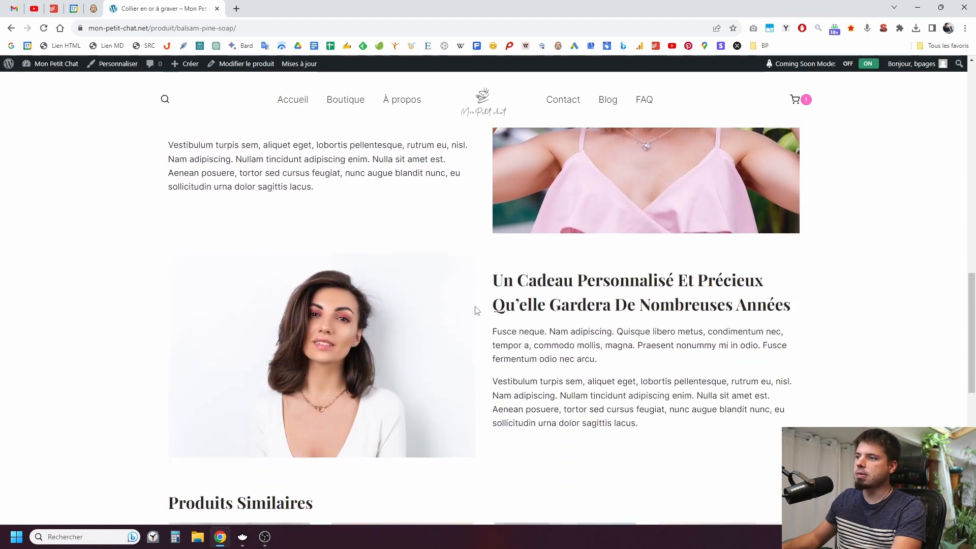
pyautogui.scroll(10, 405, 341)
pyautogui.scroll(7, 401, 342)
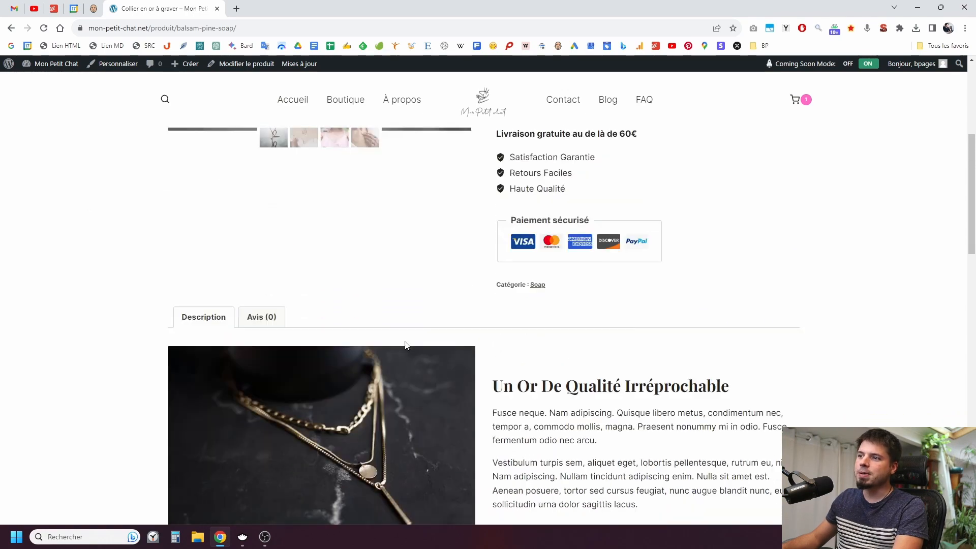
pyautogui.scroll(-2, 396, 347)
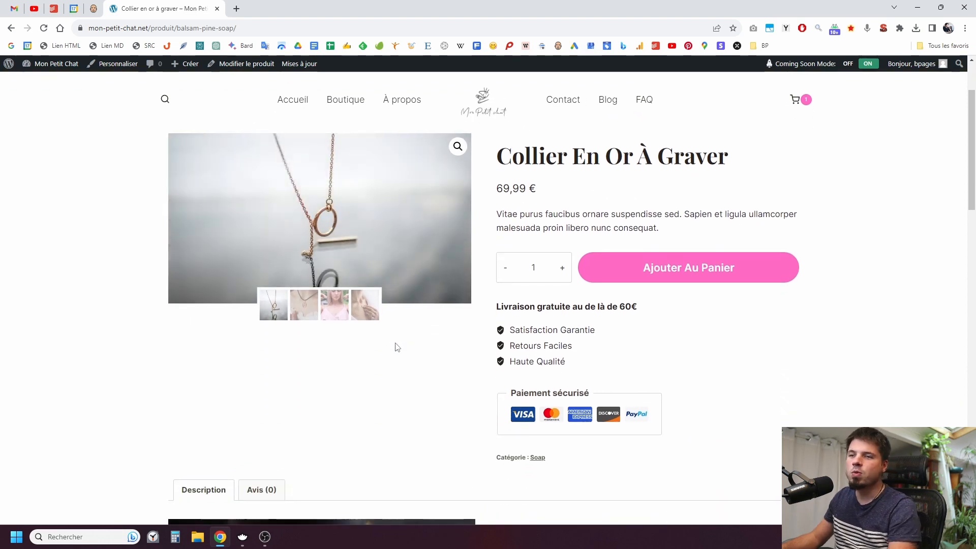